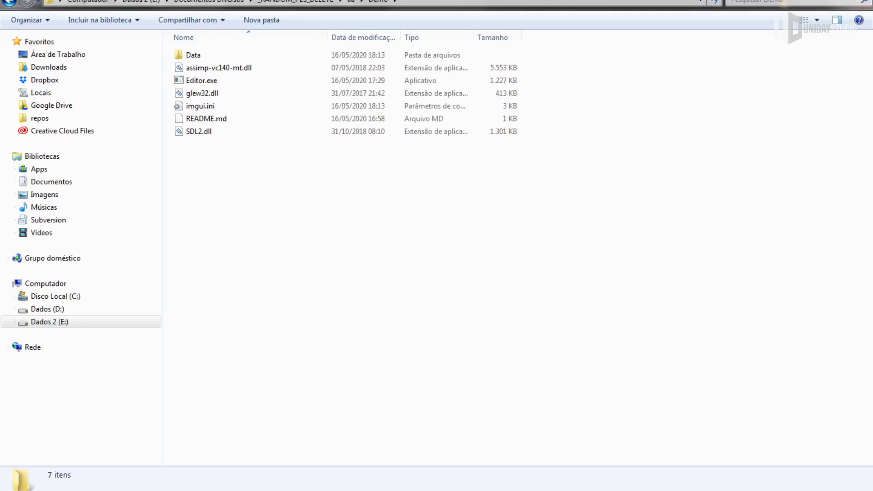
# Launch Editor.exe from its Windows Explorer folder to start the Rush Engine editor.
pyautogui.click(201, 83)
pyautogui.doubleClick(200, 83)
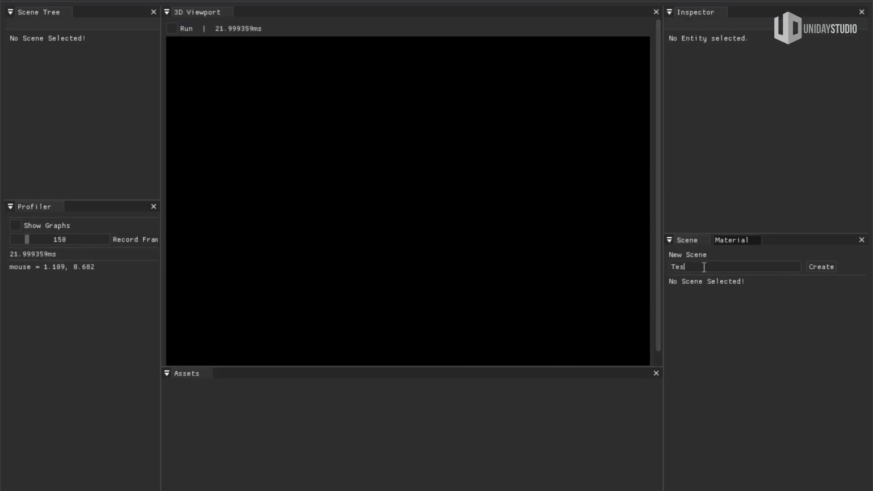
# Create a scene named TestScene, set its Background sky colour to white, and expand Mist.
pyautogui.write('tScene')
pyautogui.click(828, 267)
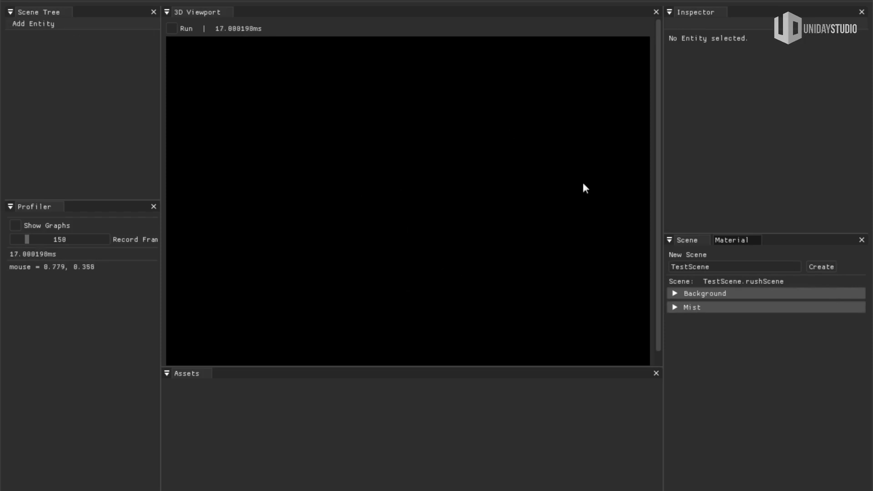
pyautogui.click(701, 293)
pyautogui.moveTo(754, 353); pyautogui.dragTo(669, 301)
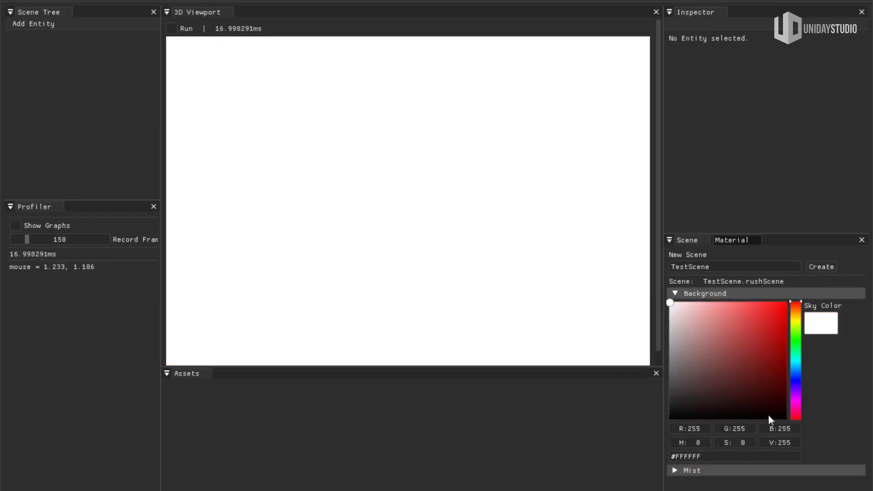
pyautogui.click(712, 296)
pyautogui.click(746, 307)
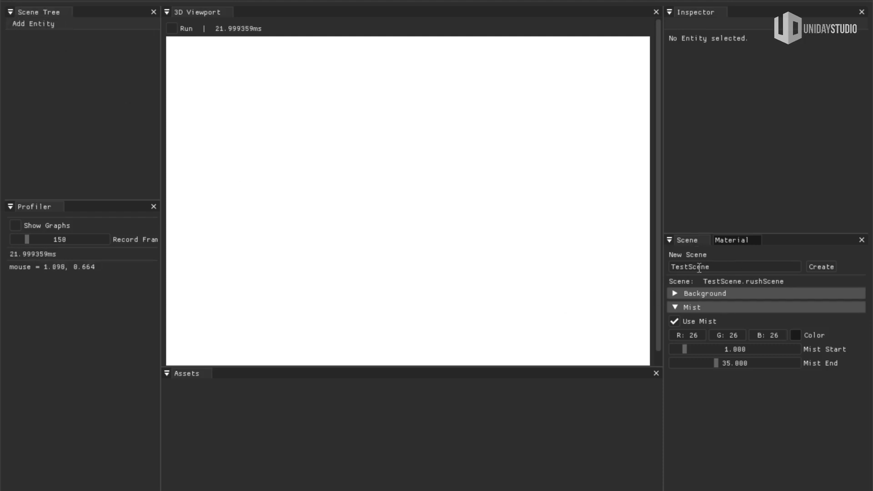
# Add a Camera entity and review its Camera Component settings.
pyautogui.click(27, 25)
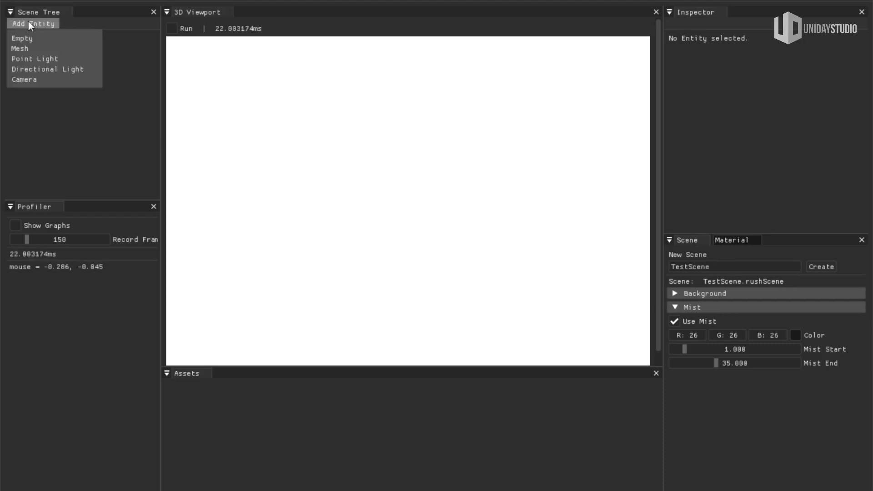
pyautogui.click(34, 79)
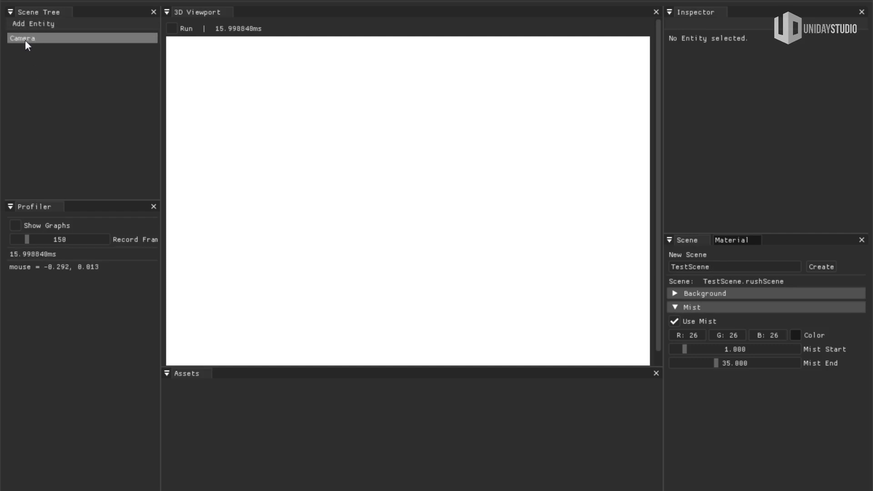
pyautogui.click(29, 38)
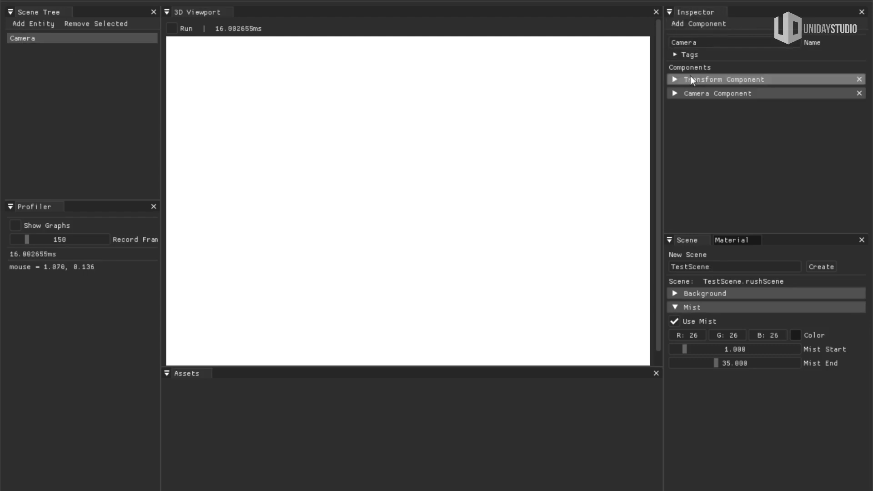
pyautogui.click(674, 94)
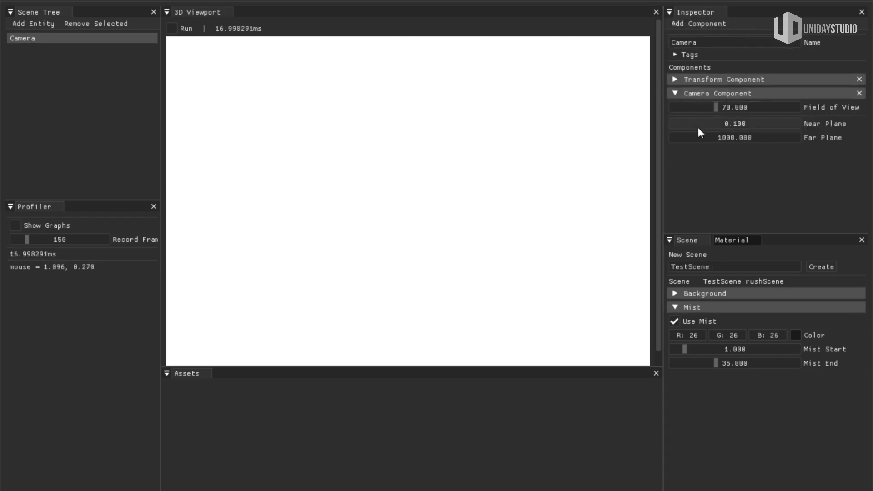
pyautogui.click(676, 93)
# Add a Directional Light and a Mesh entity to the scene tree.
pyautogui.click(26, 22)
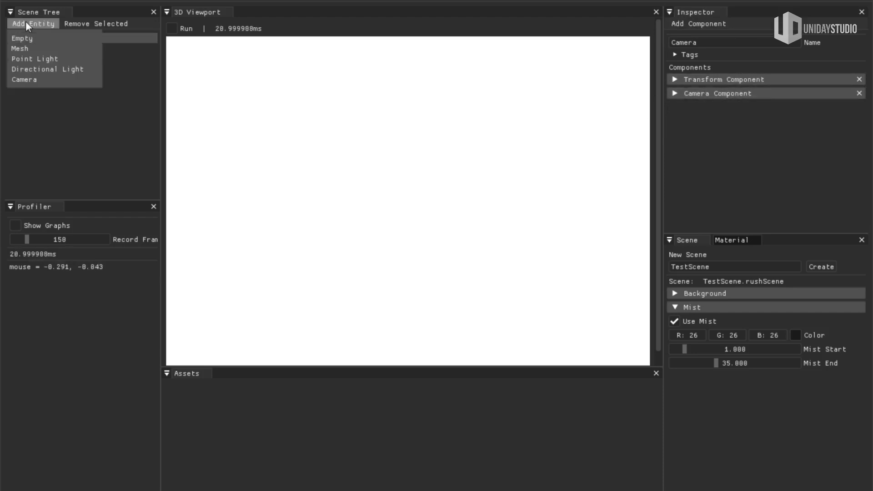
pyautogui.click(67, 69)
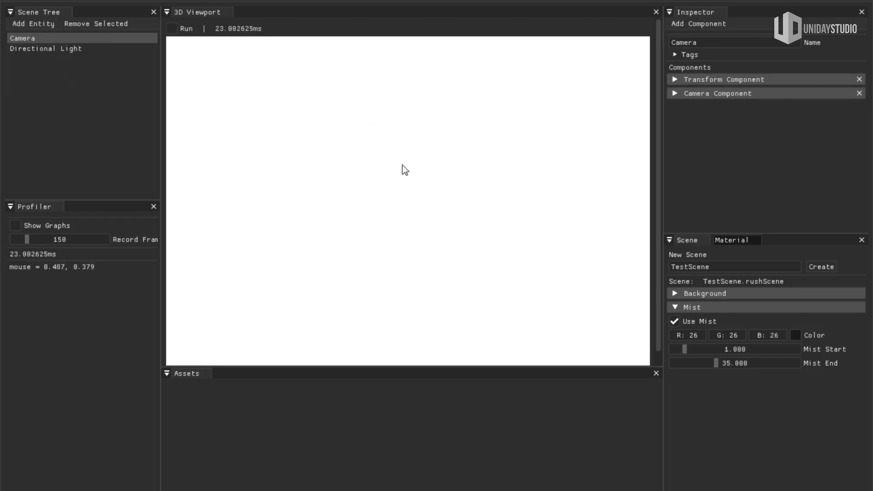
pyautogui.click(27, 24)
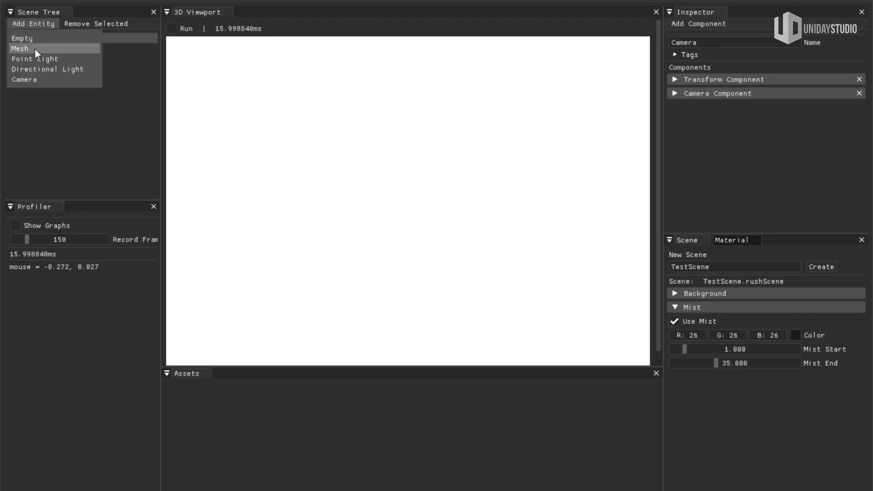
pyautogui.click(20, 49)
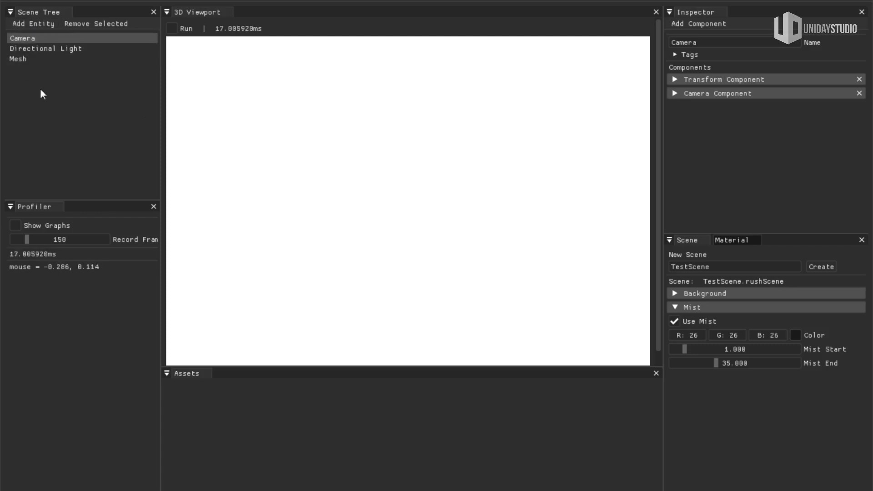
# Select the Mesh entity and expand its Mesh Component and material editing sections.
pyautogui.click(13, 59)
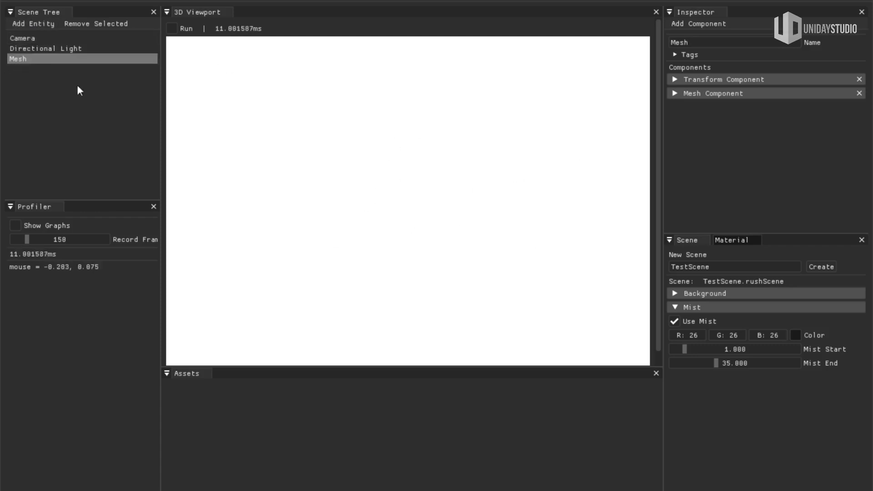
pyautogui.click(689, 93)
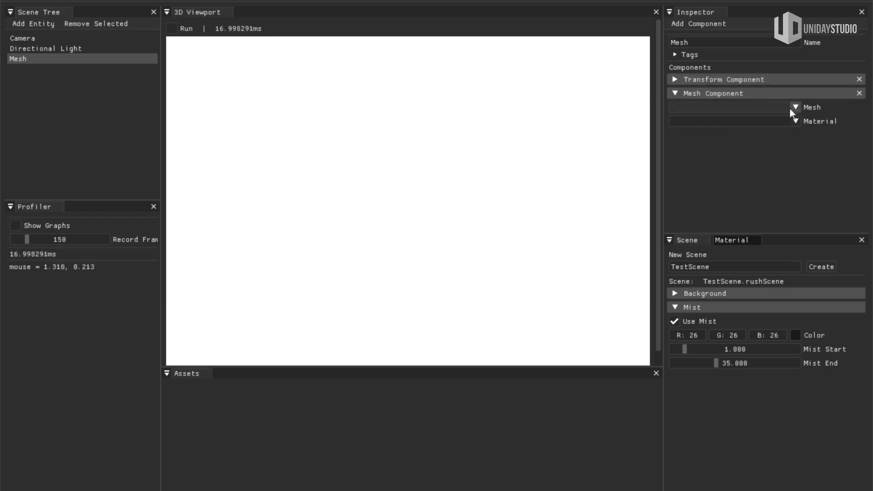
pyautogui.click(736, 239)
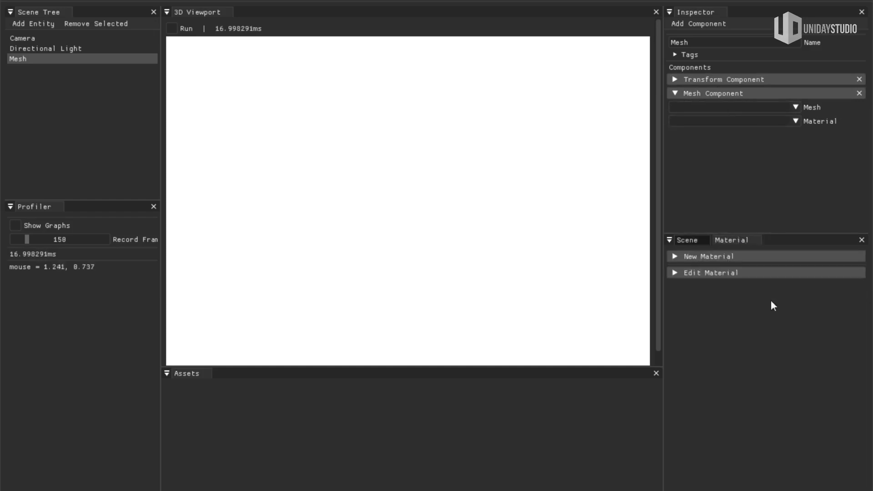
pyautogui.click(725, 259)
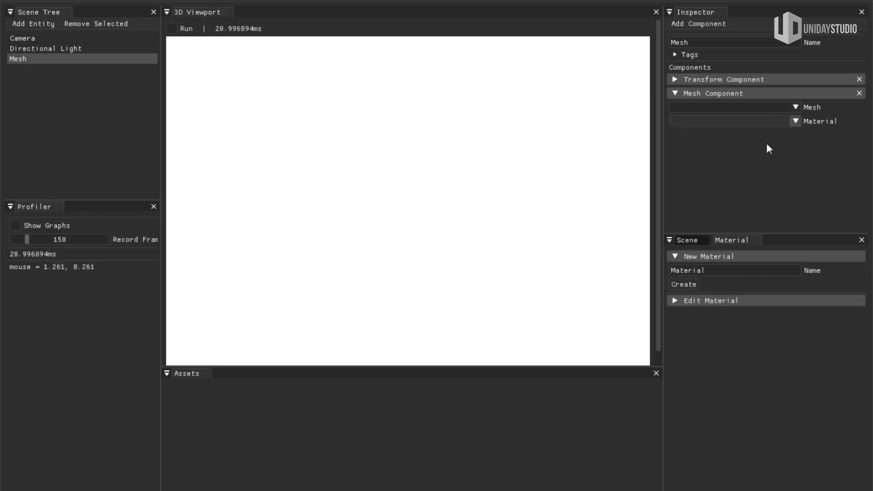
pyautogui.click(728, 301)
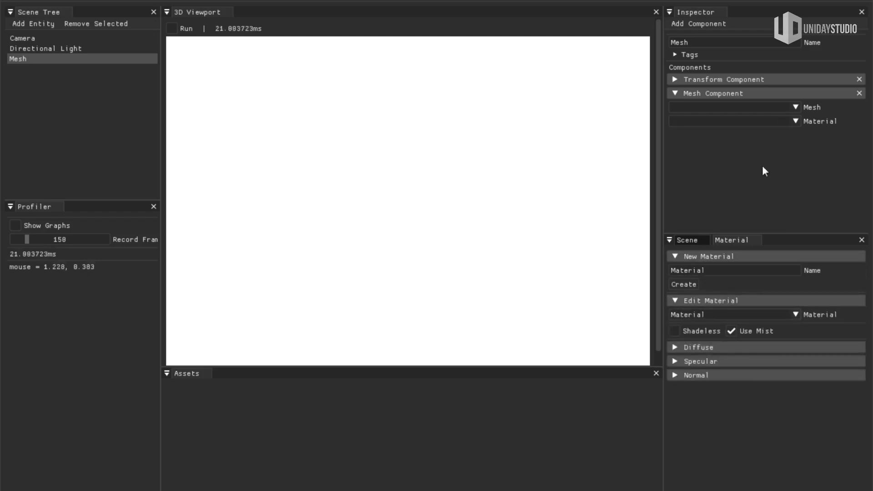
# Assign Material in the Material combo, leaving the mesh itself unchosen.
pyautogui.click(793, 121)
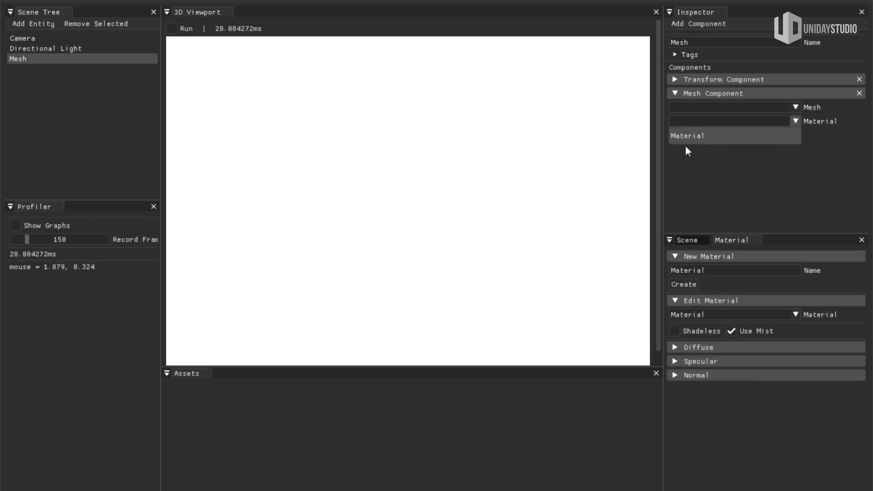
pyautogui.click(710, 136)
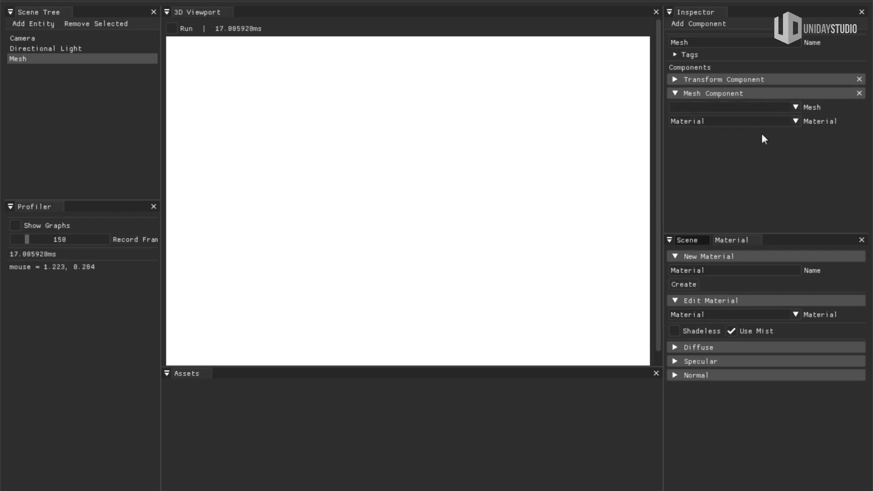
pyautogui.click(755, 108)
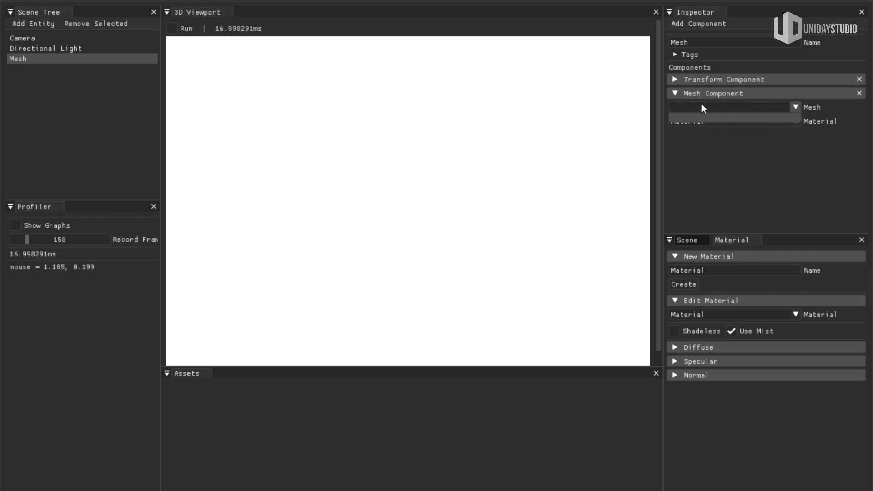
pyautogui.click(724, 107)
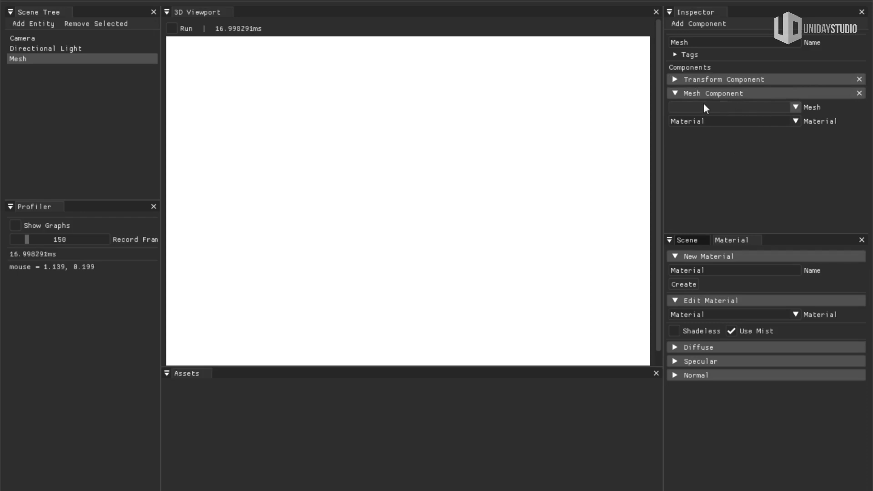
pyautogui.click(733, 105)
pyautogui.click(790, 127)
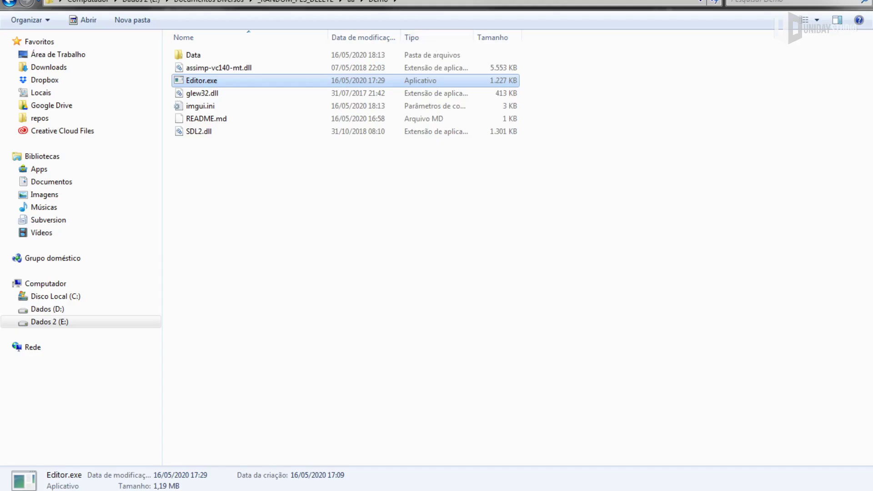
# Open the editor's Data folder and arrange the Assets window beside it.
pyautogui.moveTo(630, 283); pyautogui.dragTo(359, 239)
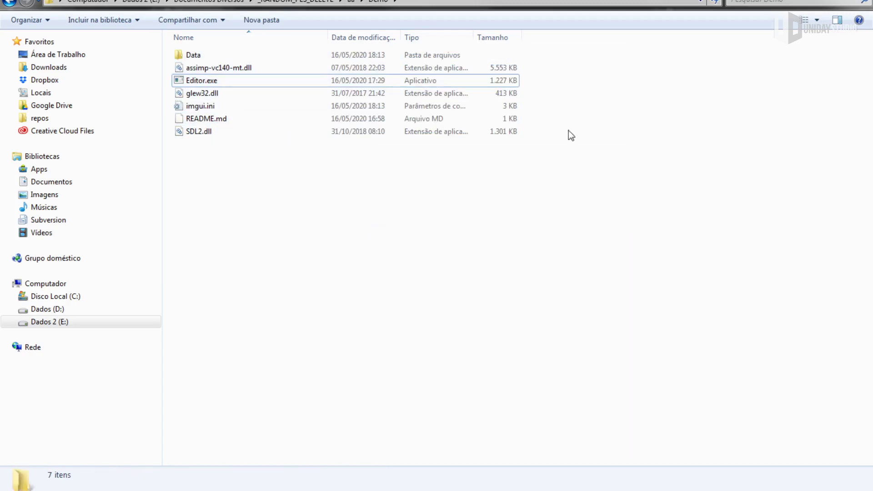
pyautogui.doubleClick(200, 55)
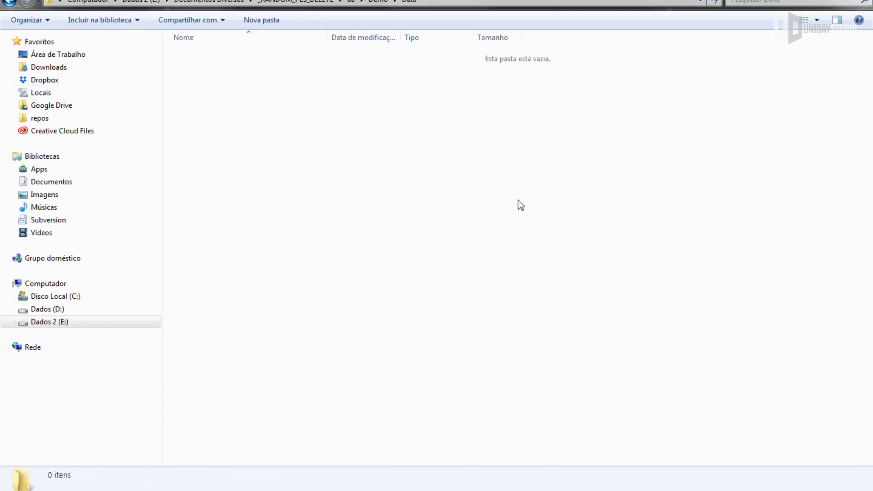
pyautogui.moveTo(610, 265); pyautogui.dragTo(395, 41)
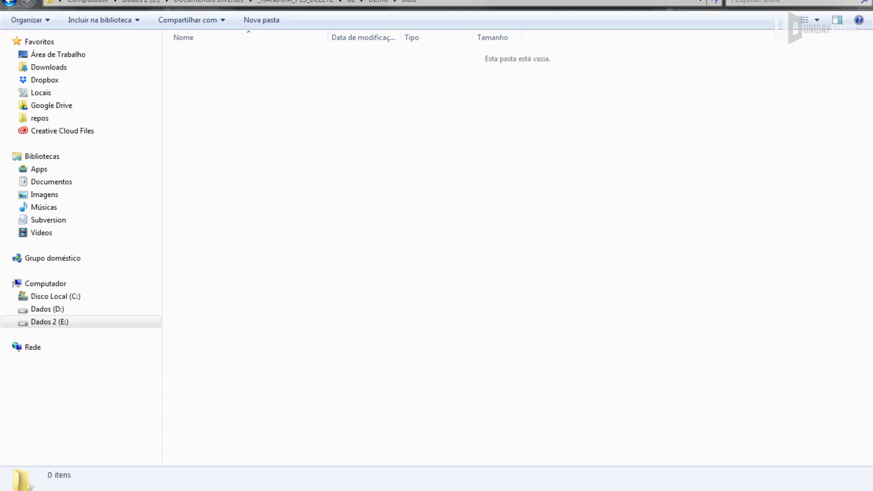
pyautogui.moveTo(872, 96); pyautogui.dragTo(283, 151)
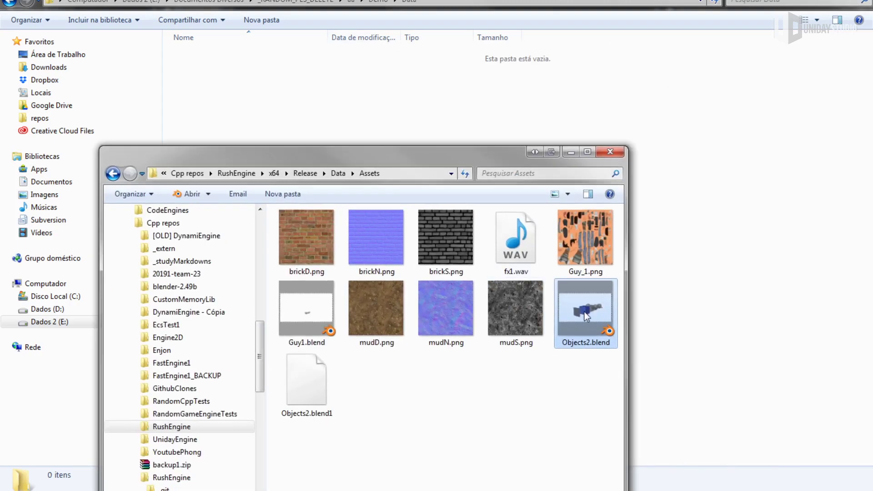
pyautogui.moveTo(501, 155); pyautogui.dragTo(872, 95)
# Paste Objects2.blend into the empty Data folder, then return to Rush Engine.
pyautogui.click(367, 281)
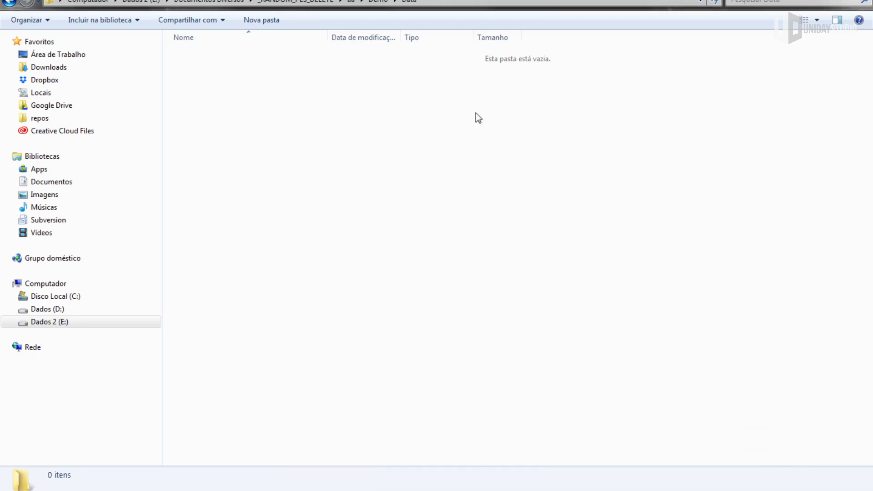
pyautogui.hotkey('ctrl', 'v')
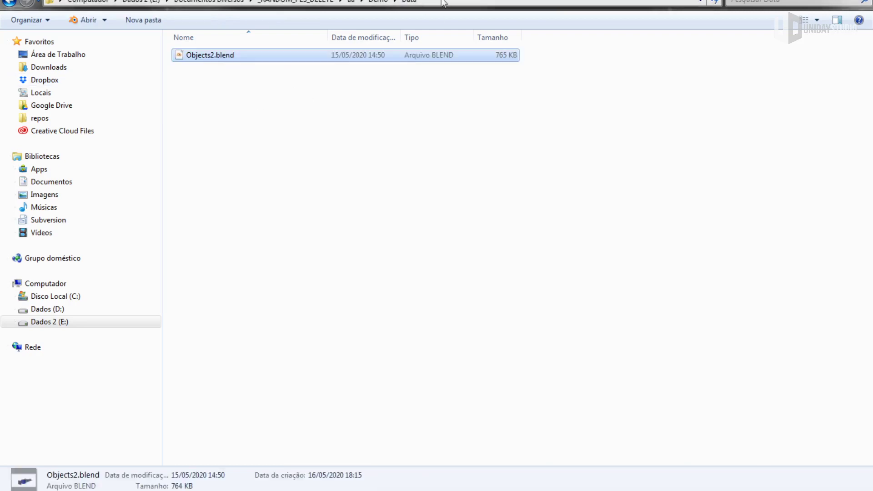
pyautogui.click(619, 489)
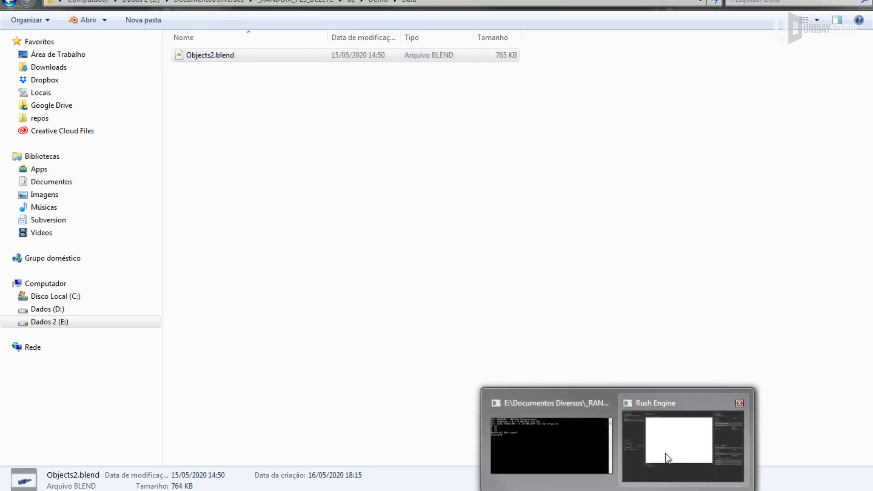
pyautogui.click(665, 460)
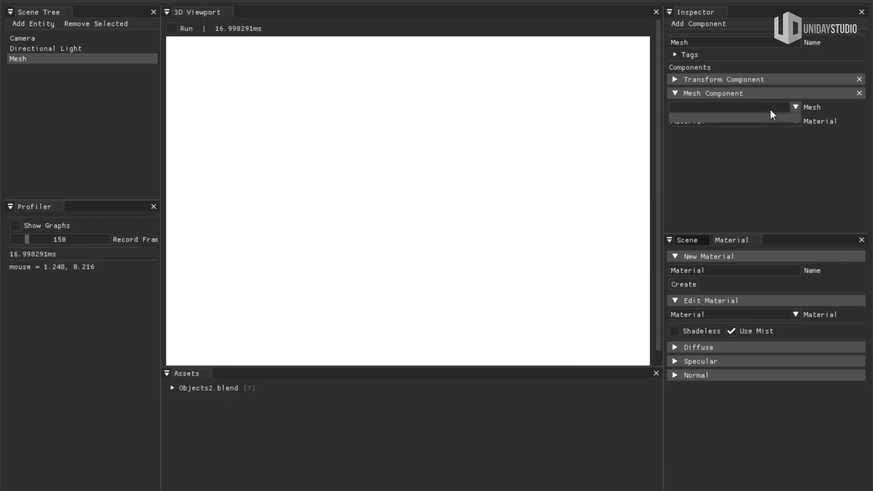
# Expand Objects2.blend in Assets and pick Cylinder as the Mesh entity's mesh.
pyautogui.click(191, 386)
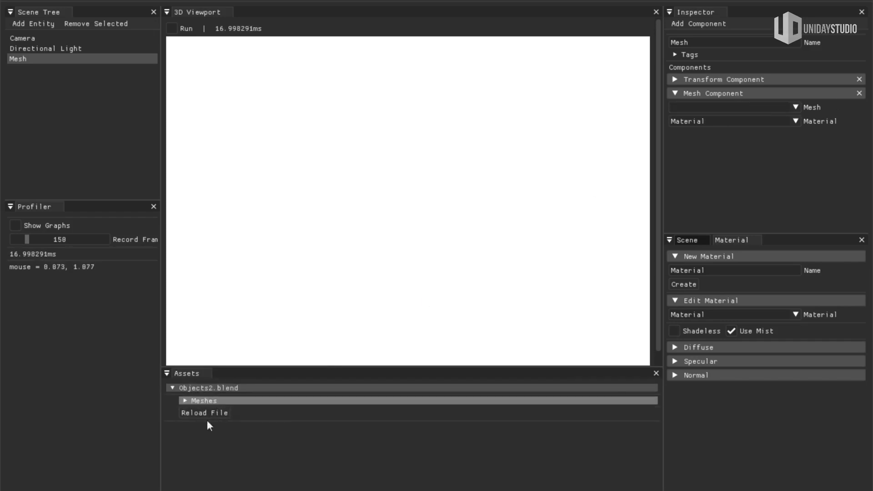
pyautogui.click(775, 107)
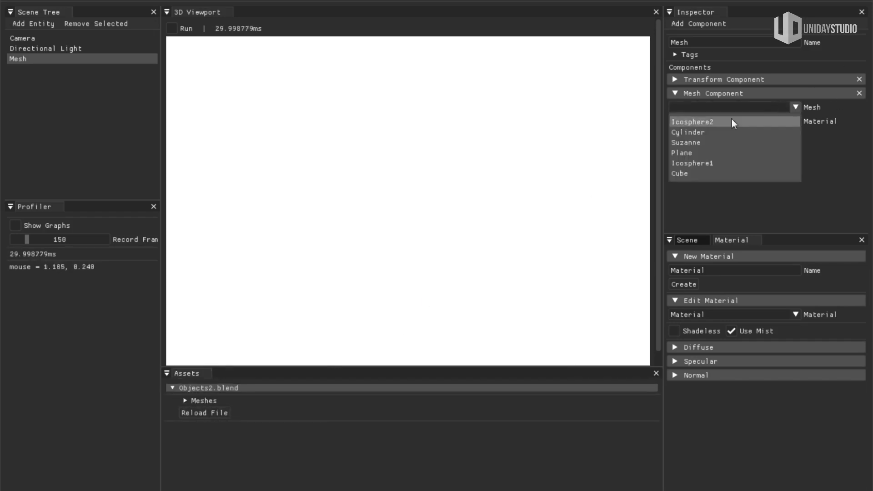
pyautogui.click(689, 132)
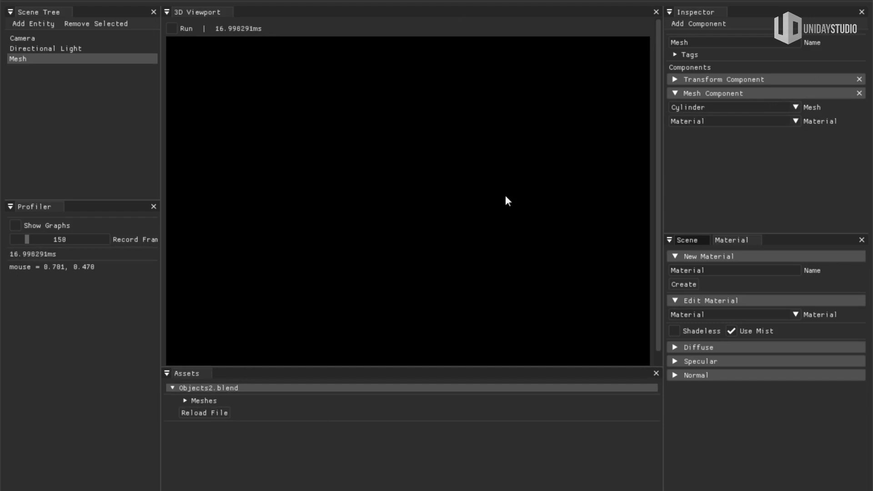
# Grab the cylinder with G and drop it in the centre of the viewport.
pyautogui.press('g')
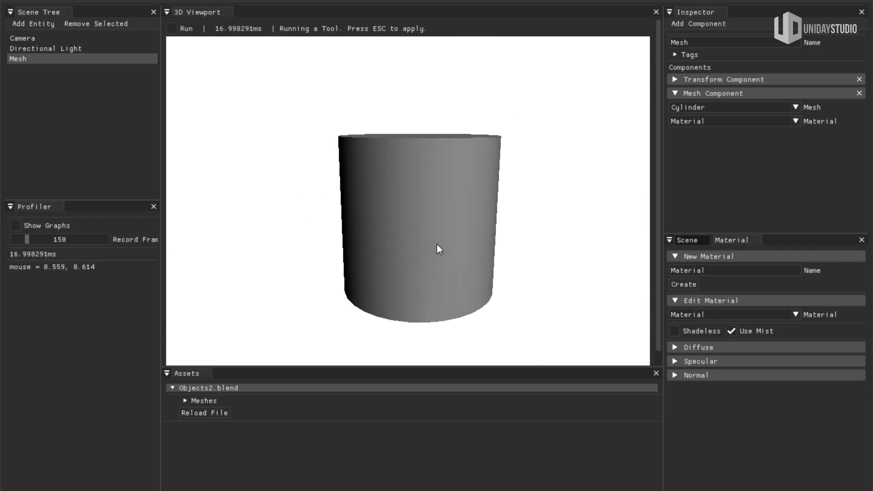
pyautogui.press('Escape')
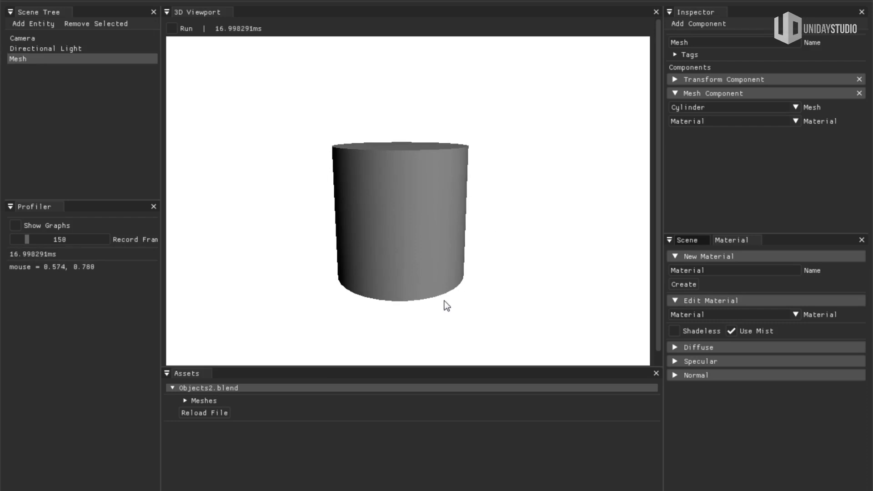
# Nudge the cylinder higher and farther right with two grab moves, applying each.
pyautogui.press('g')
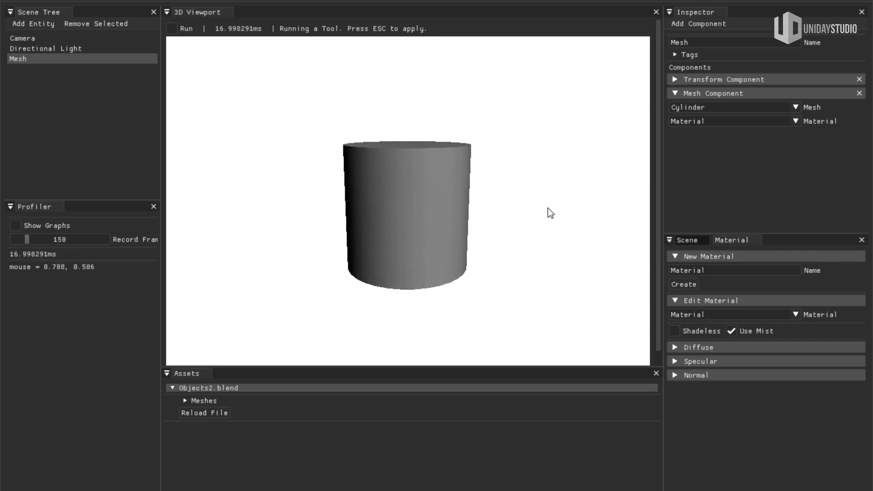
pyautogui.press('Escape')
pyautogui.press('g')
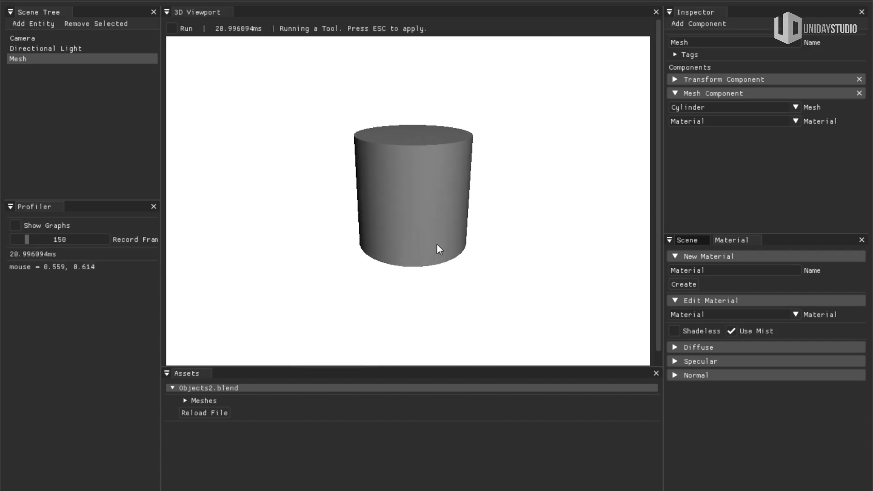
pyautogui.press('Escape')
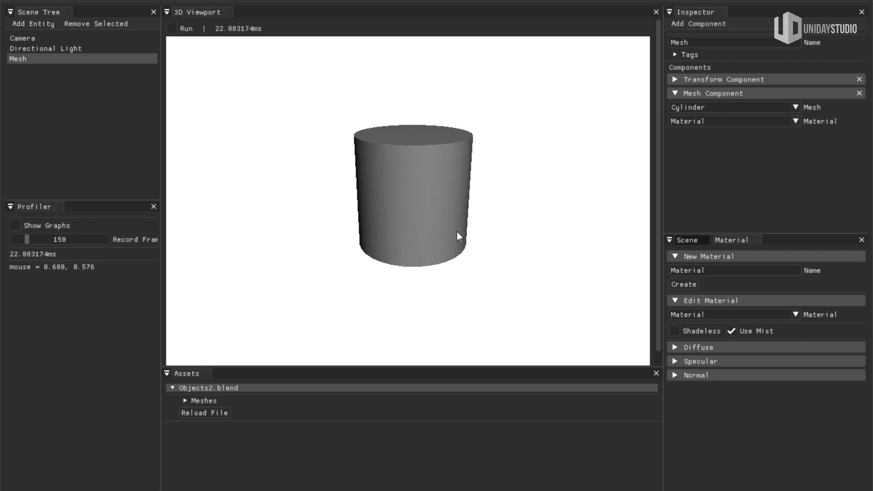
# Scale the cylinder flat into a thin disc, then rotate it to a tilt.
pyautogui.press('s')
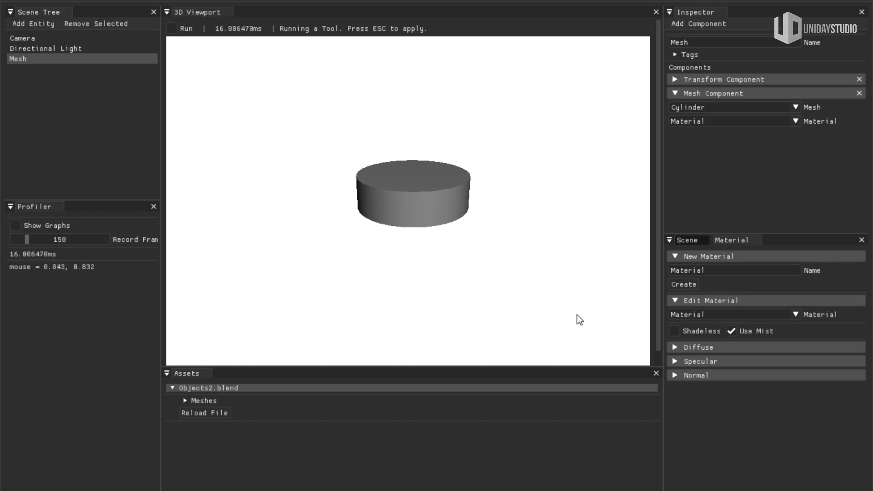
pyautogui.press('Escape')
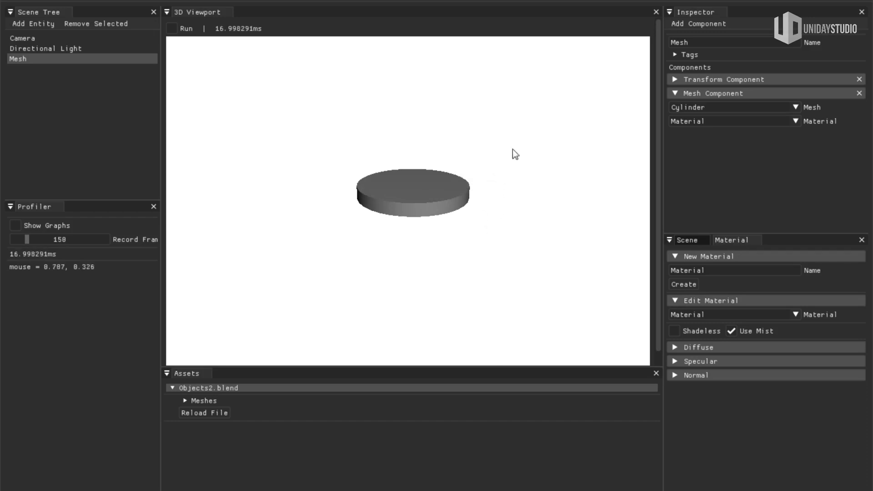
pyautogui.press('r')
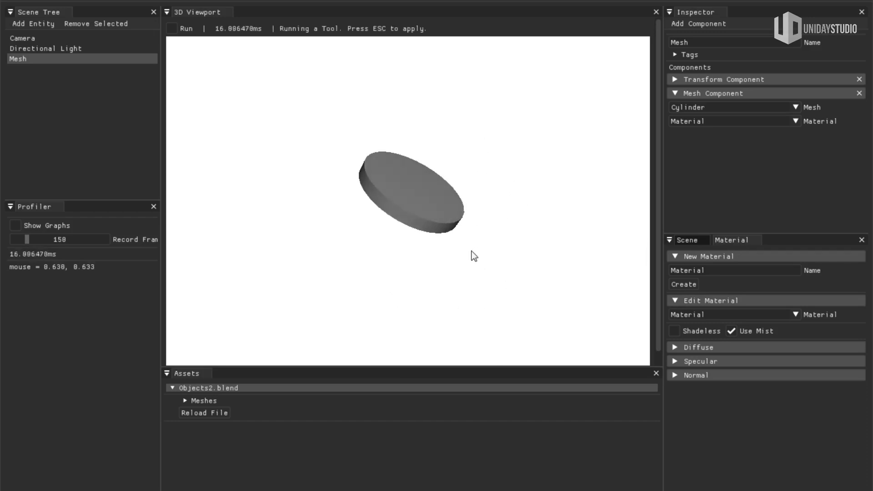
pyautogui.press('Escape')
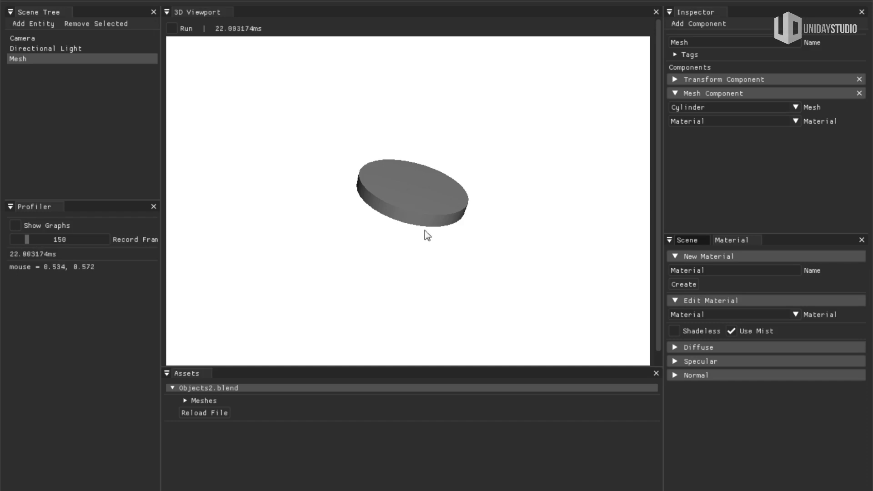
# Grab the disc and move it back to scene centre, adjusting its depth with the scroll wheel.
pyautogui.press('g')
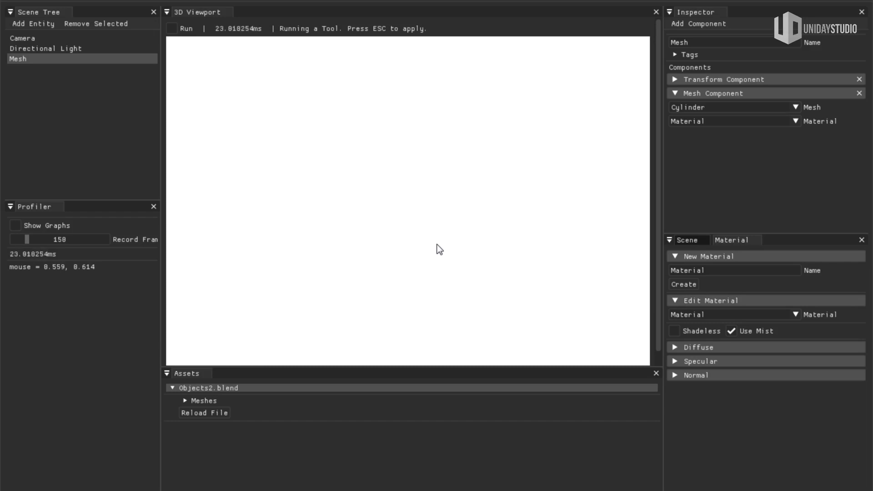
pyautogui.press('Escape')
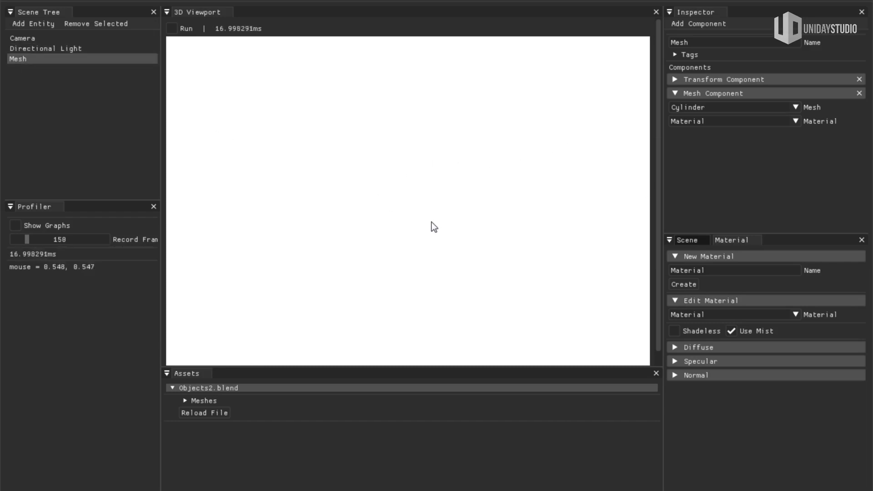
pyautogui.press('g')
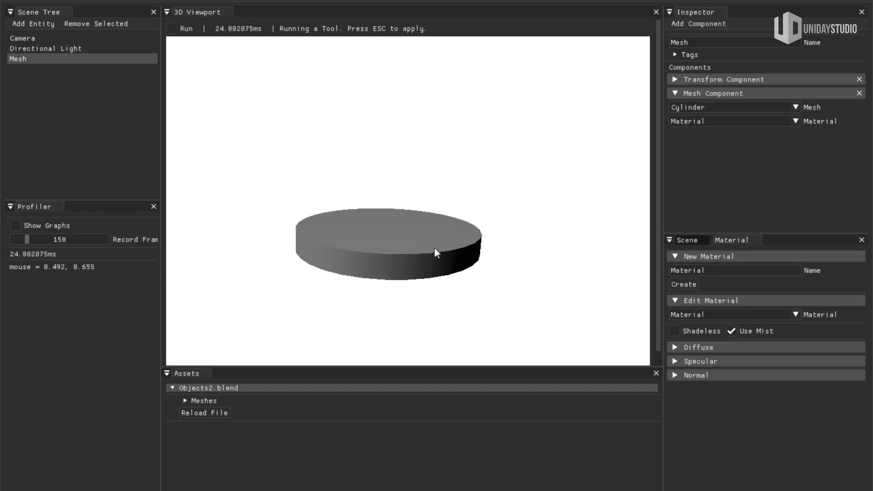
pyautogui.scroll(3, 439, 250)
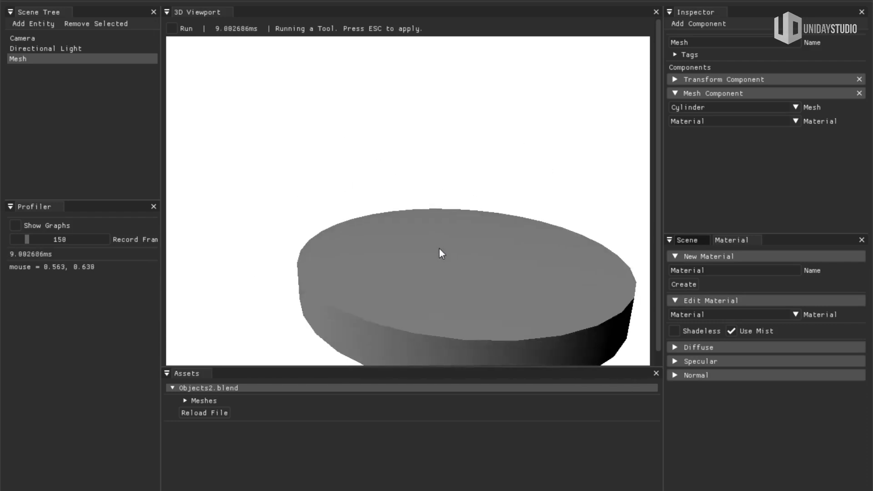
pyautogui.scroll(-4, 439, 249)
pyautogui.scroll(-2, 440, 250)
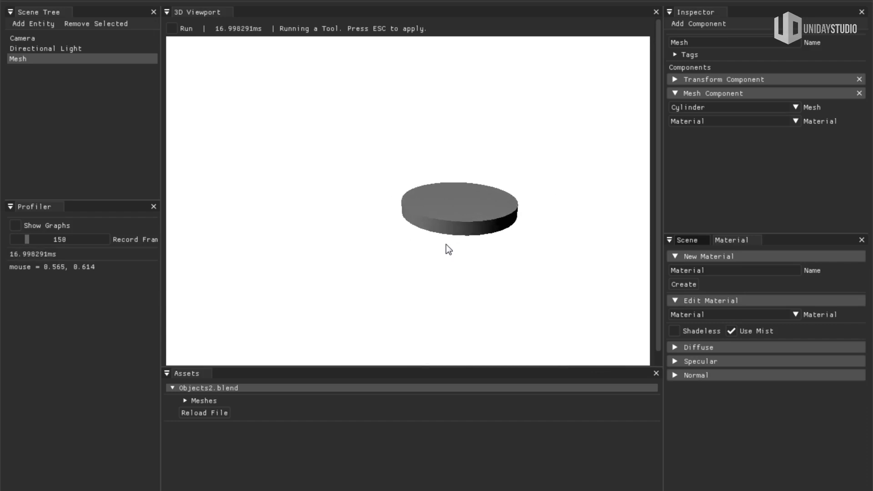
pyautogui.scroll(2, 439, 249)
pyautogui.press('Escape')
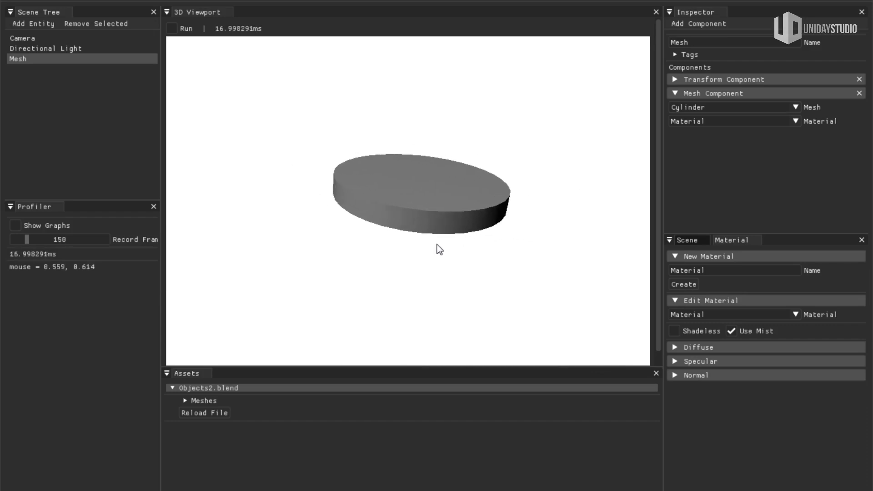
# Copy brickD.png, brickN.png and brickS.png from the Assets folder into the Data folder.
pyautogui.hotkey('alt', 'Tab')
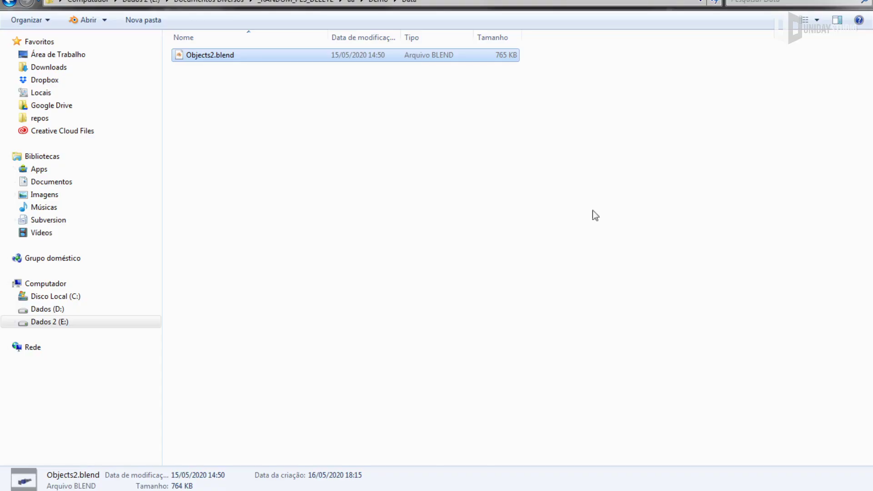
pyautogui.moveTo(872, 94); pyautogui.dragTo(764, 142)
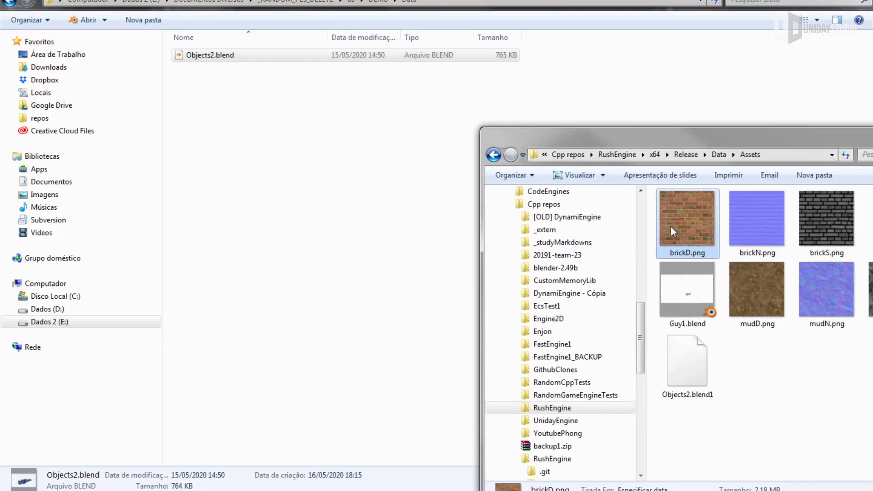
pyautogui.moveTo(673, 232); pyautogui.dragTo(321, 191)
pyautogui.click(794, 295)
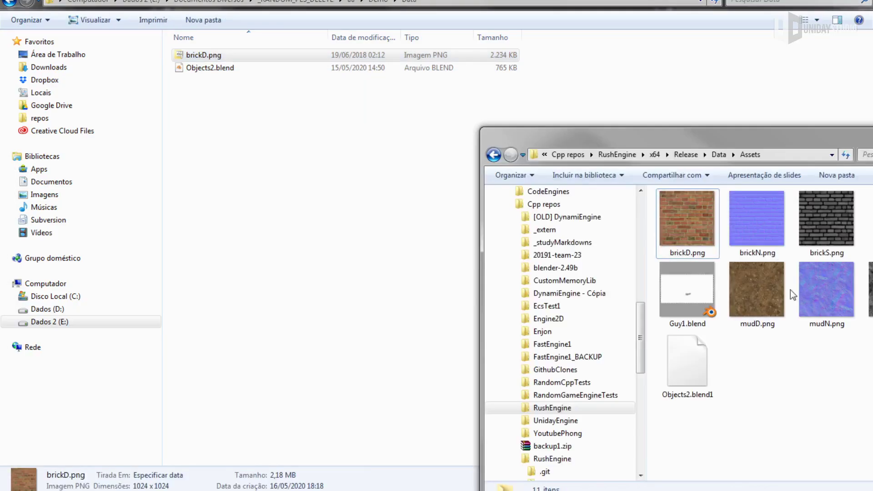
pyautogui.moveTo(757, 221); pyautogui.dragTo(233, 290)
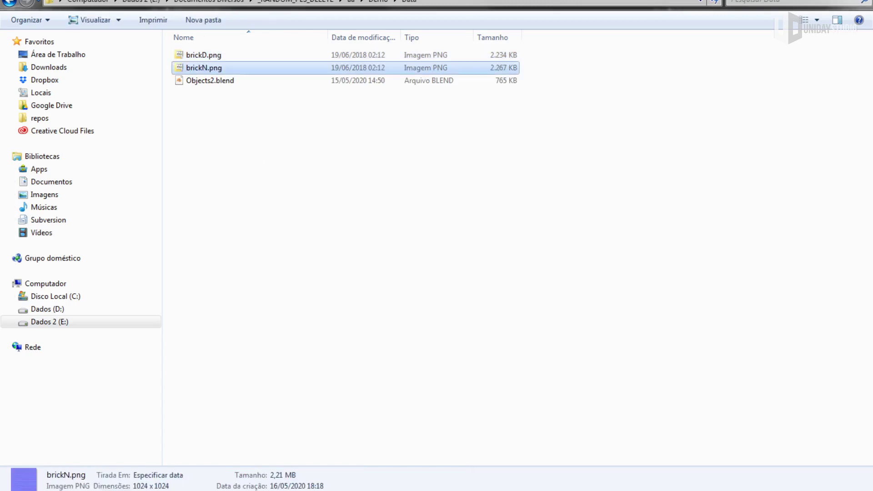
pyautogui.moveTo(828, 223); pyautogui.dragTo(227, 84)
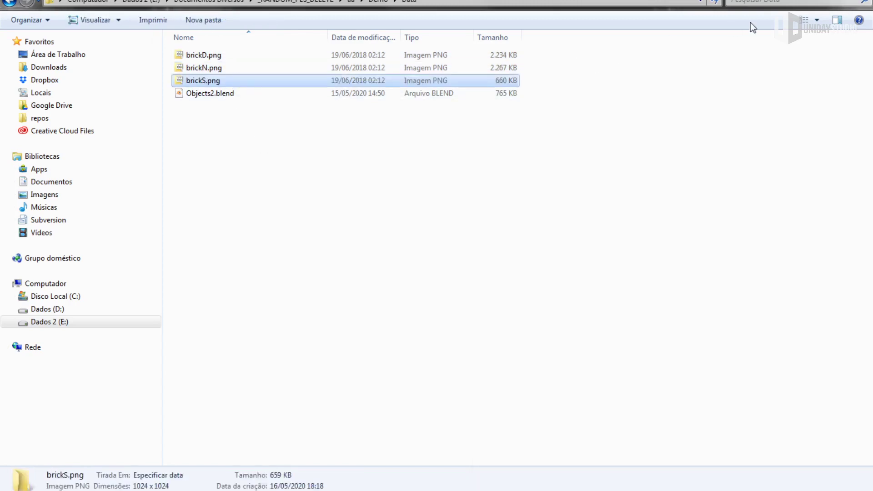
# Show the Data folder as large icons, select the three brick textures, and move Assets aside.
pyautogui.click(816, 20)
pyautogui.moveTo(778, 94); pyautogui.dragTo(776, 13)
pyautogui.click(456, 135)
pyautogui.click(584, 115)
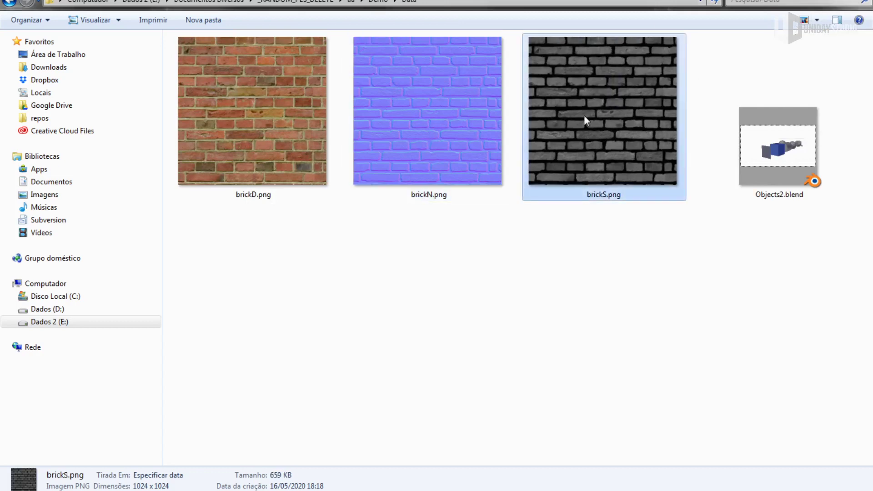
pyautogui.click(273, 154)
pyautogui.hotkey('alt', 'Tab')
pyautogui.press('super+shift+Right')
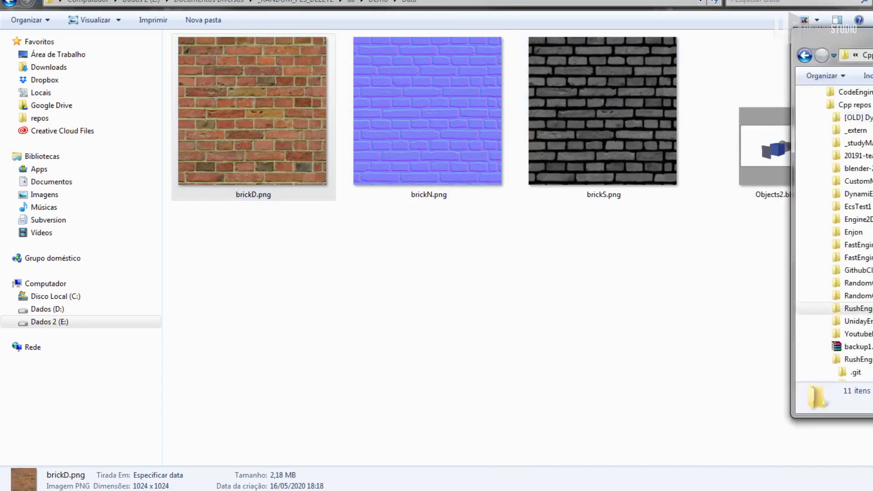
# Choose Material in Edit Material and expand its Diffuse settings, finding the texture list empty.
pyautogui.click(692, 446)
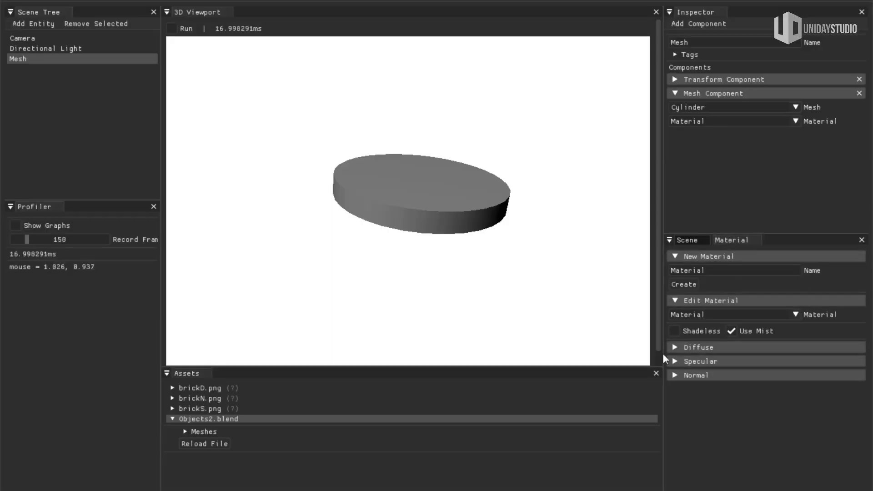
pyautogui.click(686, 300)
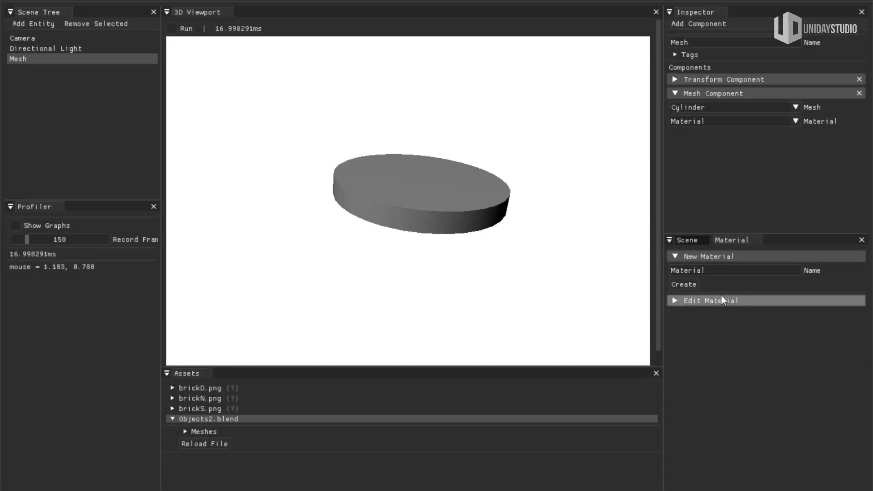
pyautogui.click(707, 300)
pyautogui.click(730, 315)
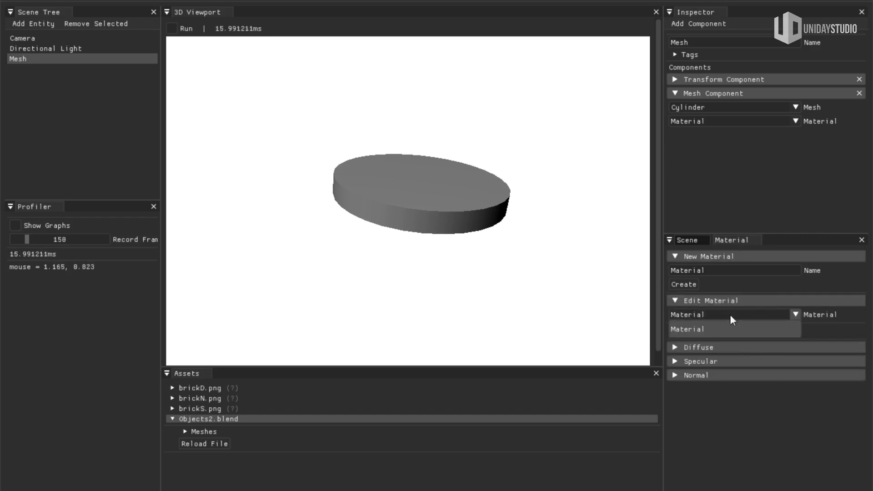
pyautogui.click(684, 329)
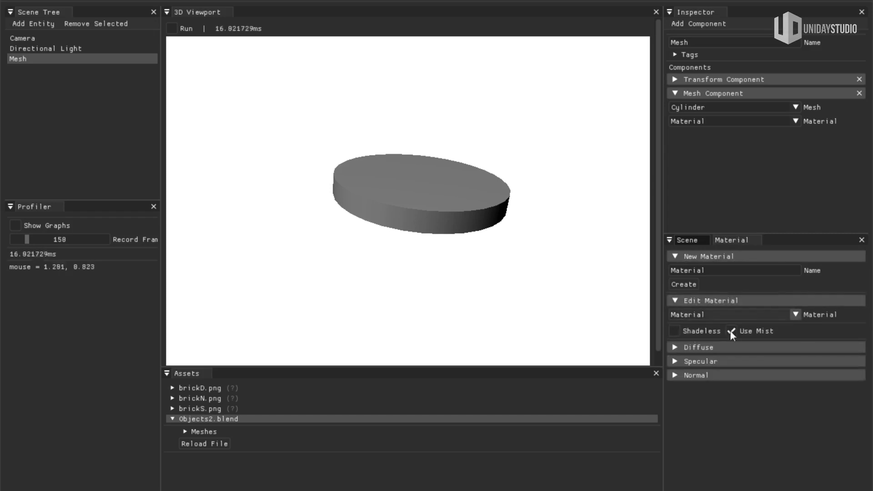
pyautogui.click(714, 347)
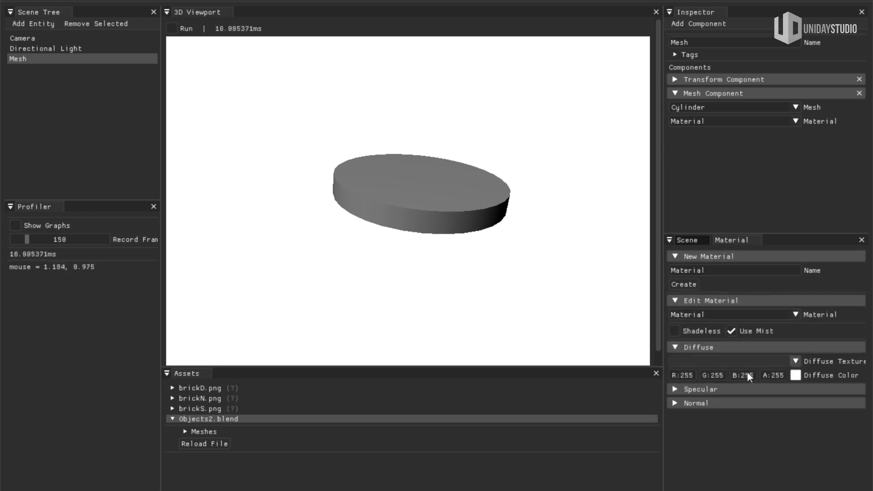
pyautogui.click(792, 361)
pyautogui.click(790, 361)
# Load brickS, brickD and brickN by expanding and collapsing their asset entries, then recheck diffuse textures.
pyautogui.click(190, 408)
pyautogui.click(208, 398)
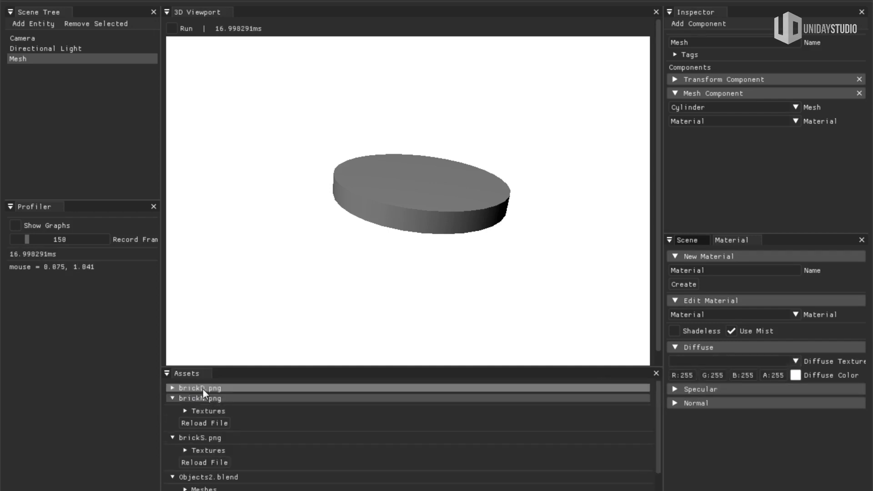
pyautogui.click(202, 388)
pyautogui.click(200, 389)
pyautogui.click(195, 398)
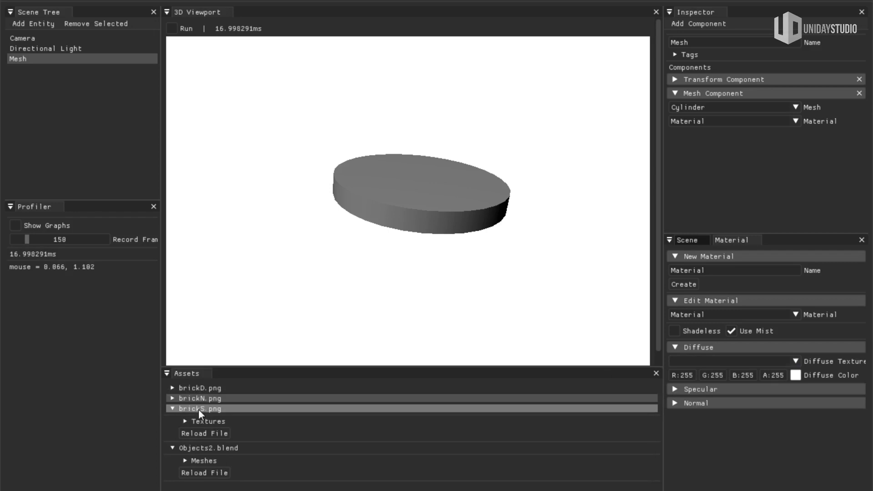
pyautogui.click(199, 408)
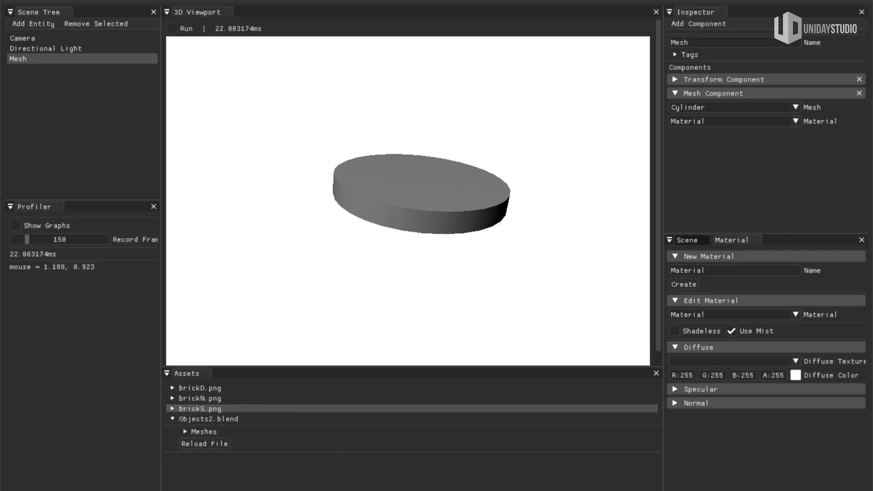
pyautogui.click(777, 361)
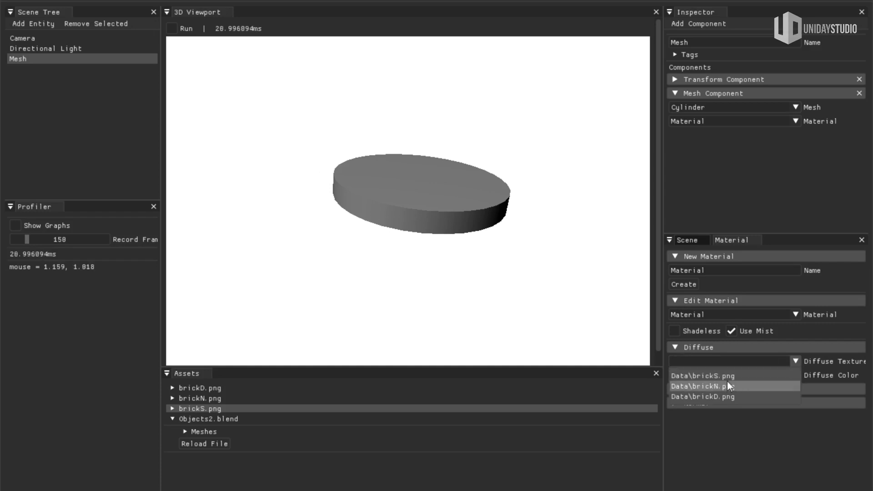
# Give Material brickD.png as its diffuse texture and brickN.png as its specular texture.
pyautogui.click(721, 394)
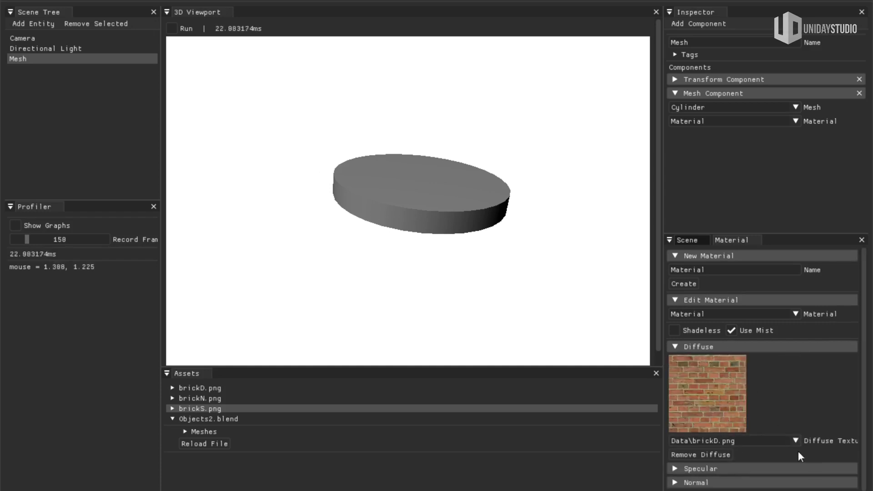
pyautogui.click(696, 470)
pyautogui.scroll(-1, 809, 409)
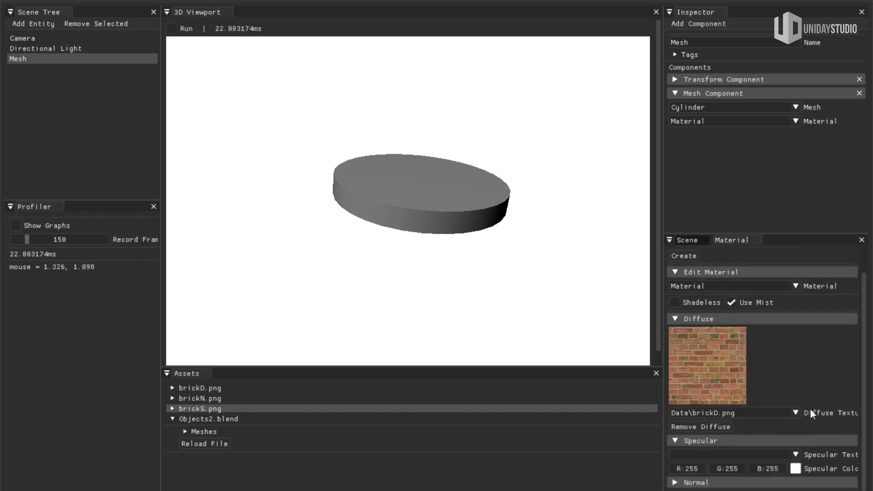
pyautogui.click(748, 454)
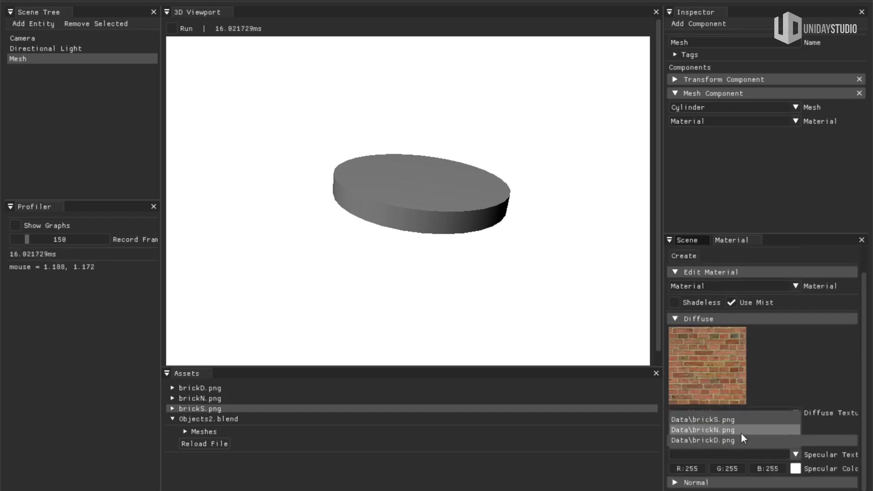
pyautogui.click(740, 431)
# Briefly switch the mesh to Suzanne, then back to Cylinder, leaving its material unchanged.
pyautogui.scroll(-3, 771, 435)
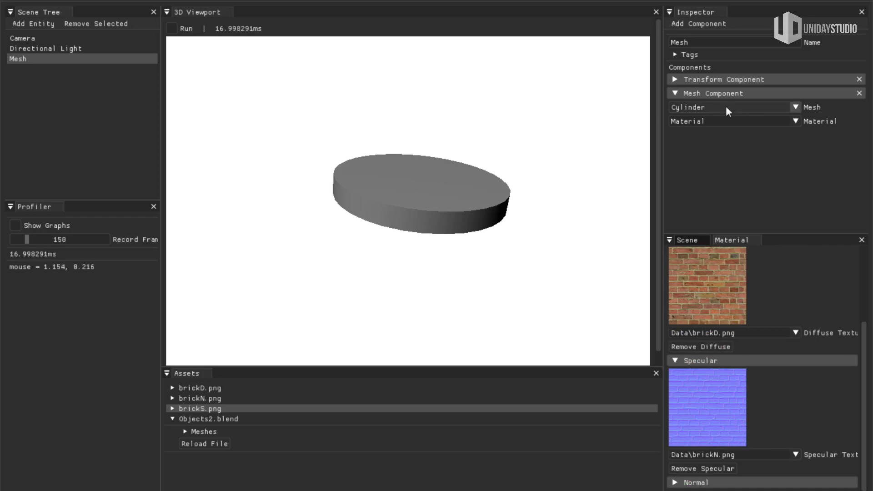
pyautogui.click(742, 108)
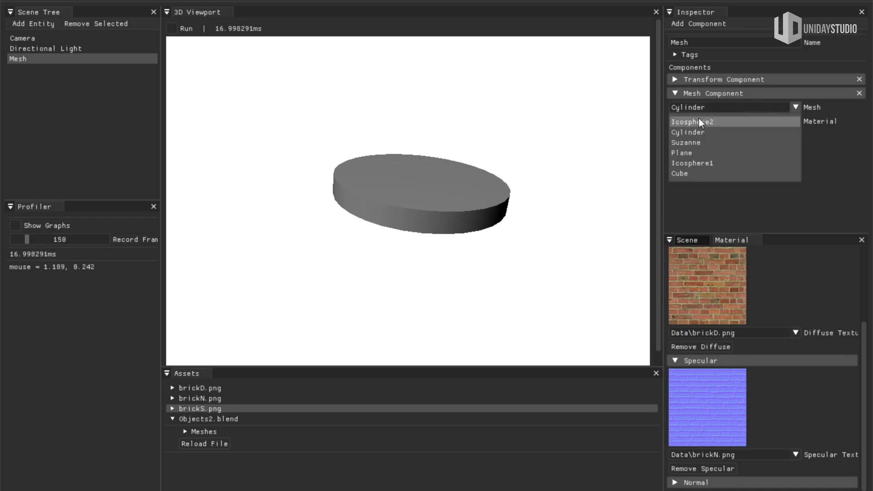
pyautogui.click(696, 133)
pyautogui.click(760, 105)
pyautogui.click(690, 143)
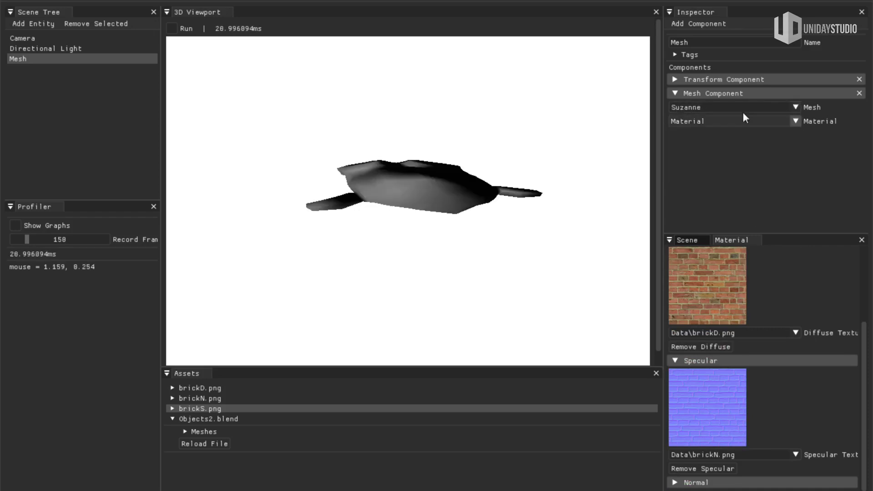
pyautogui.click(744, 110)
pyautogui.click(693, 132)
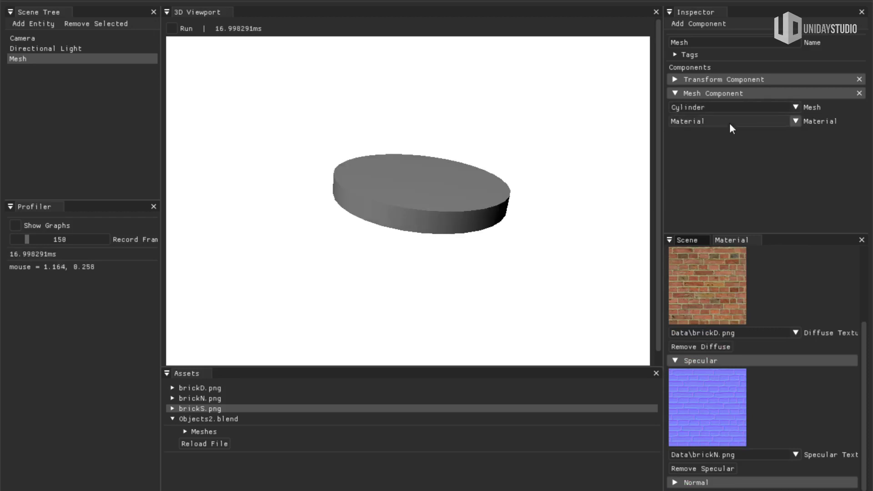
pyautogui.click(729, 122)
pyautogui.click(713, 133)
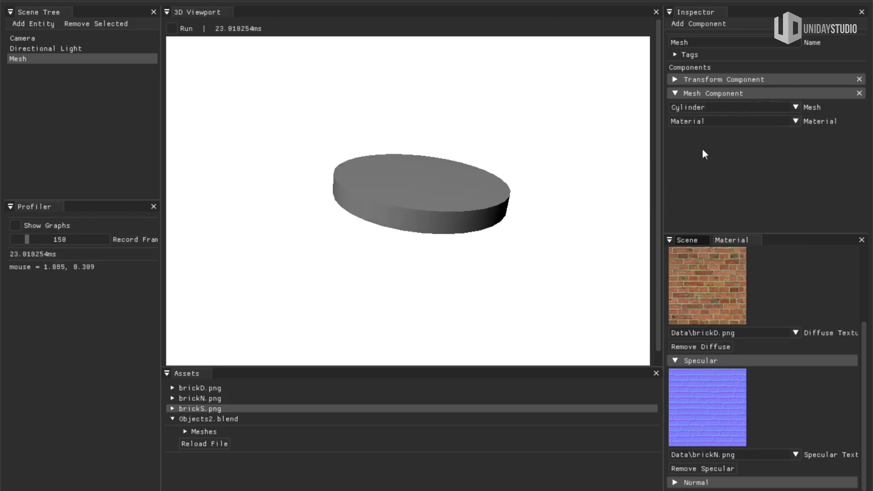
# Create a new material named test and apply the cylinder's rotation.
pyautogui.scroll(3, 773, 321)
pyautogui.doubleClick(688, 270)
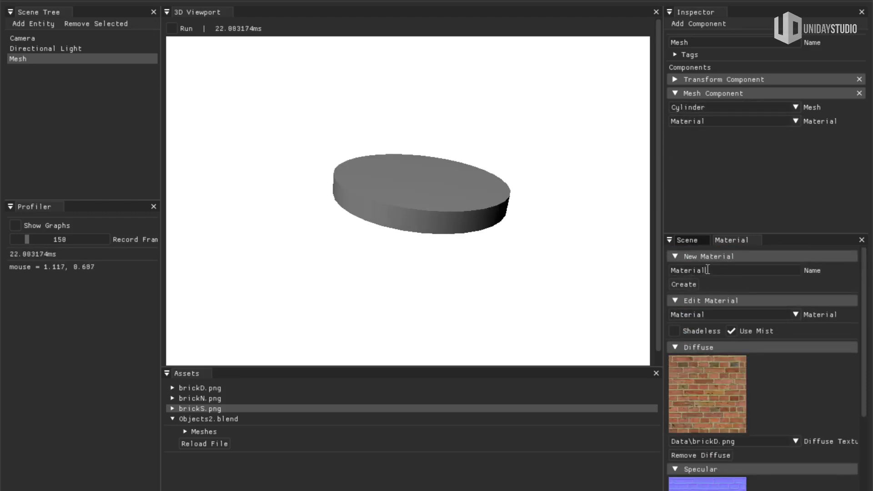
pyautogui.write('test')
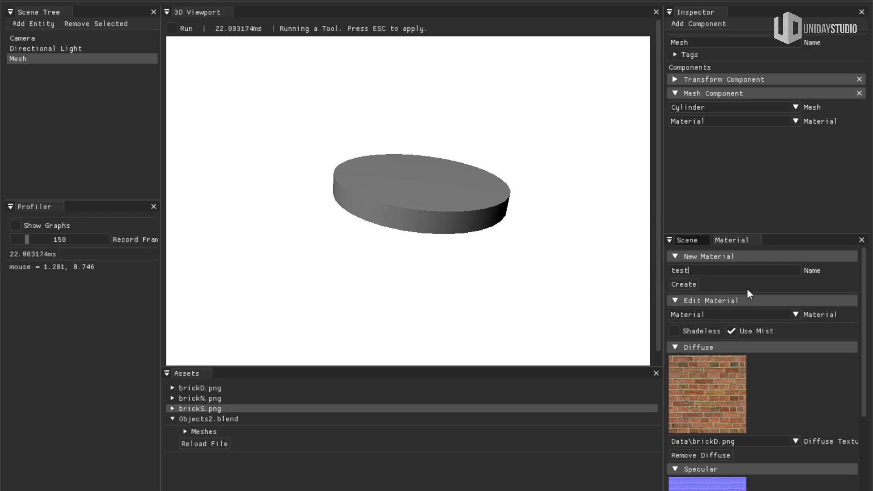
pyautogui.click(692, 286)
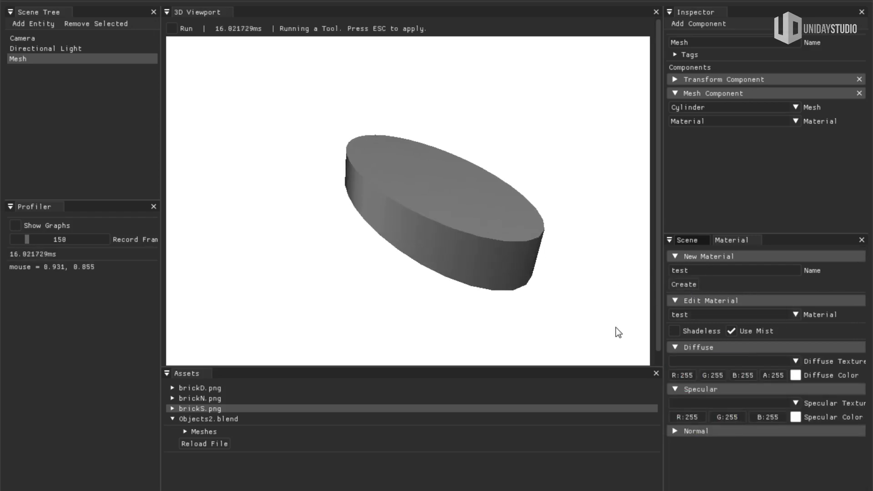
pyautogui.press('Escape')
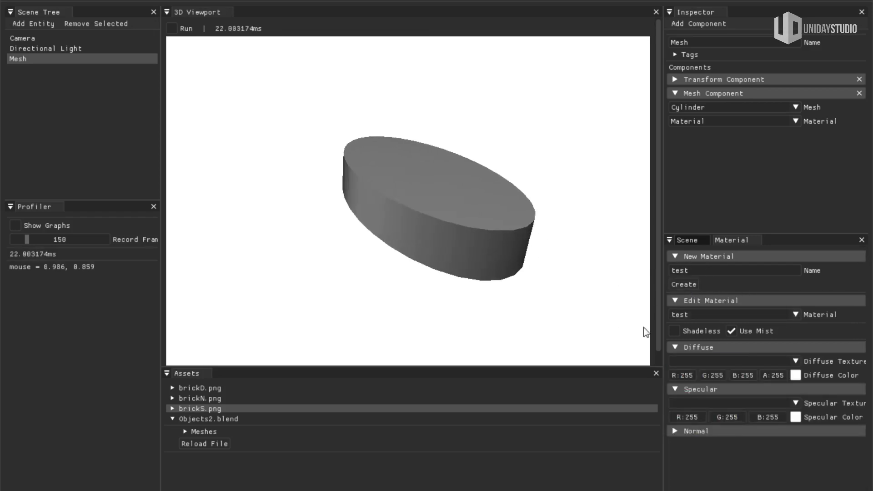
pyautogui.click(782, 120)
# Assign test to the cylinder's mesh, then switch it back to the brick Material.
pyautogui.click(694, 146)
pyautogui.click(703, 120)
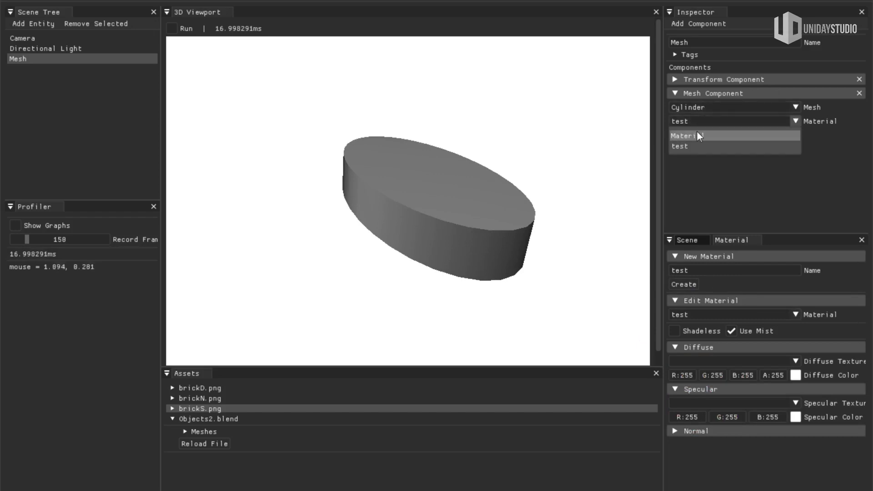
pyautogui.click(700, 133)
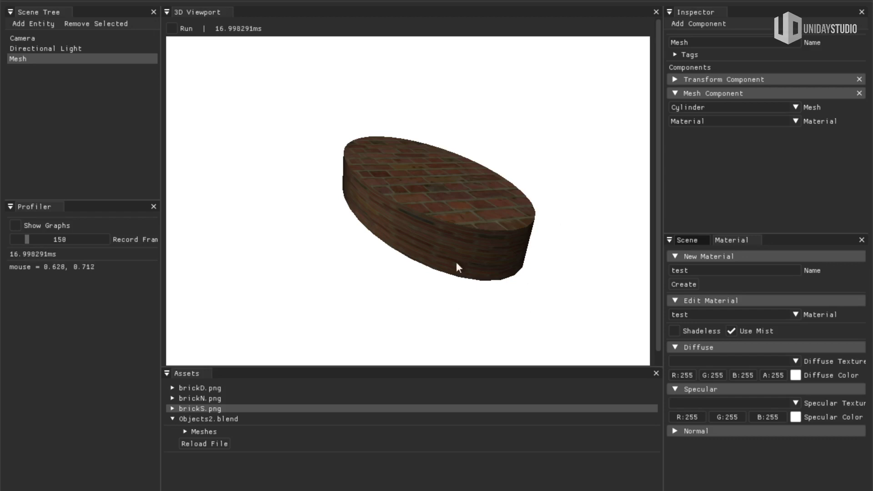
# Edit Material and change its specular texture to brickS.png.
pyautogui.click(719, 314)
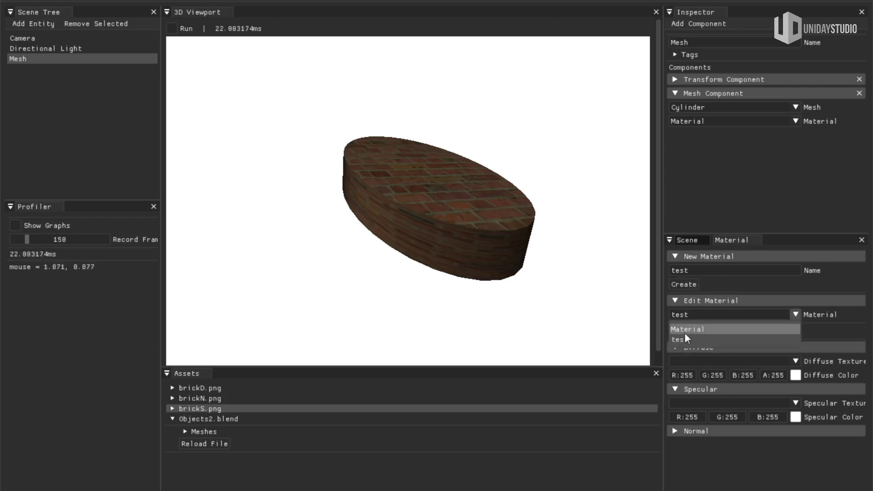
pyautogui.click(686, 330)
pyautogui.scroll(-3, 796, 396)
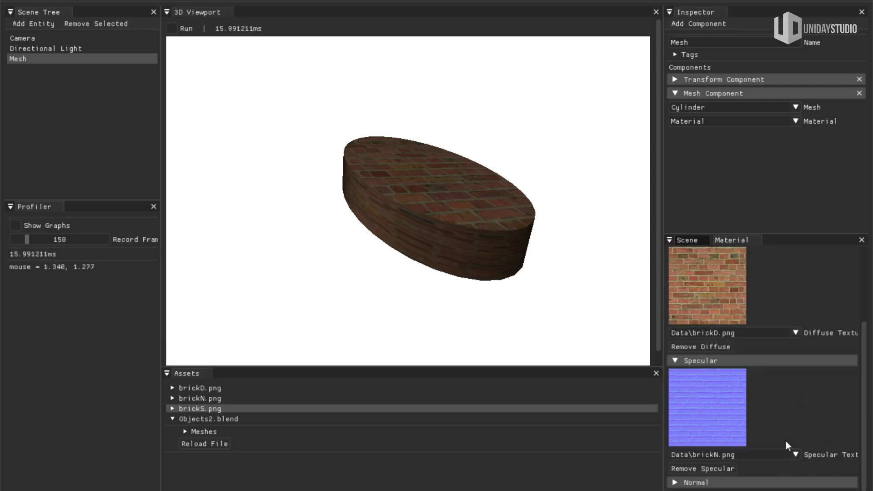
pyautogui.click(768, 453)
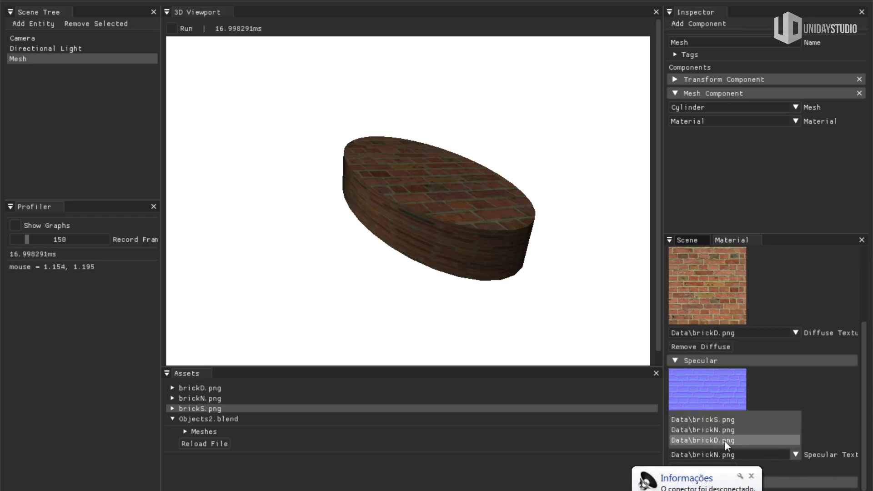
pyautogui.click(727, 420)
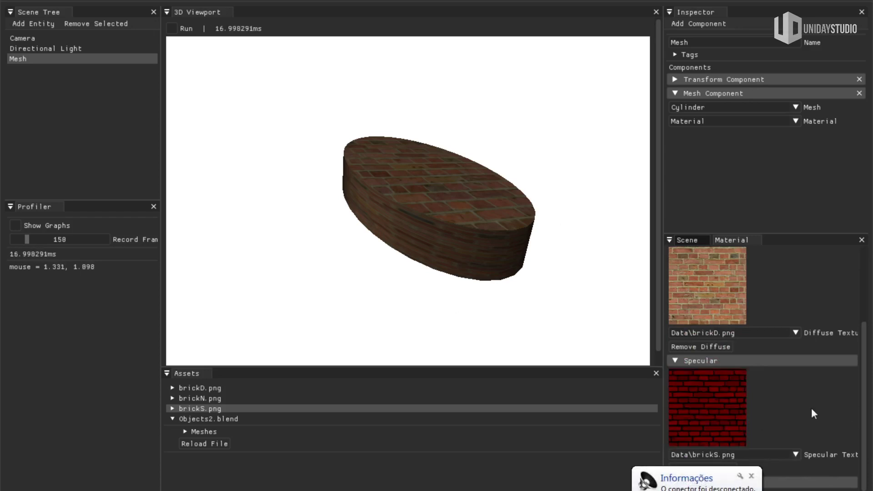
pyautogui.click(758, 361)
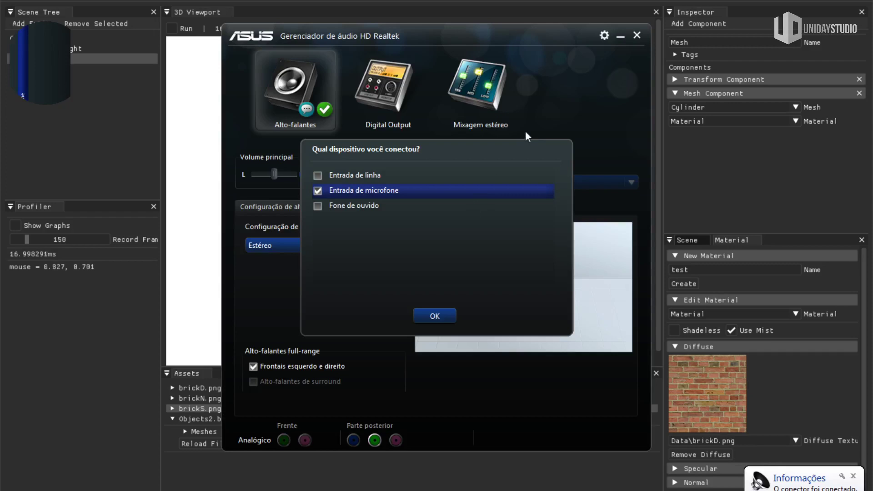
# Confirm the connected device as a microphone input and close Realtek HD Audio Manager.
pyautogui.click(426, 315)
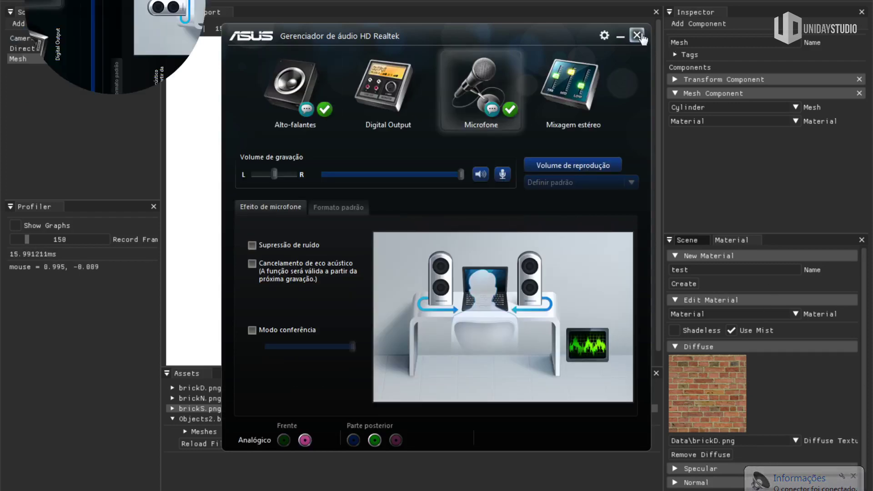
pyautogui.click(638, 35)
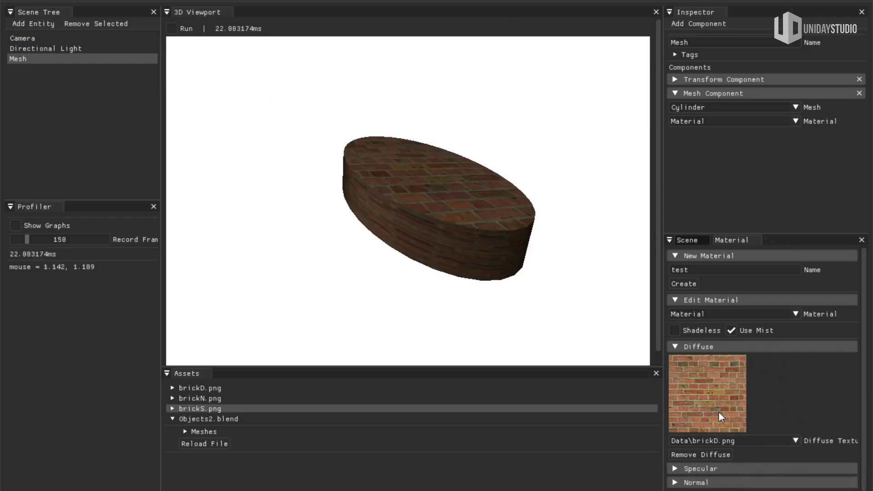
# Set brickN.png as the Material's normal texture with influence 0.428.
pyautogui.scroll(-1, 741, 478)
pyautogui.click(741, 469)
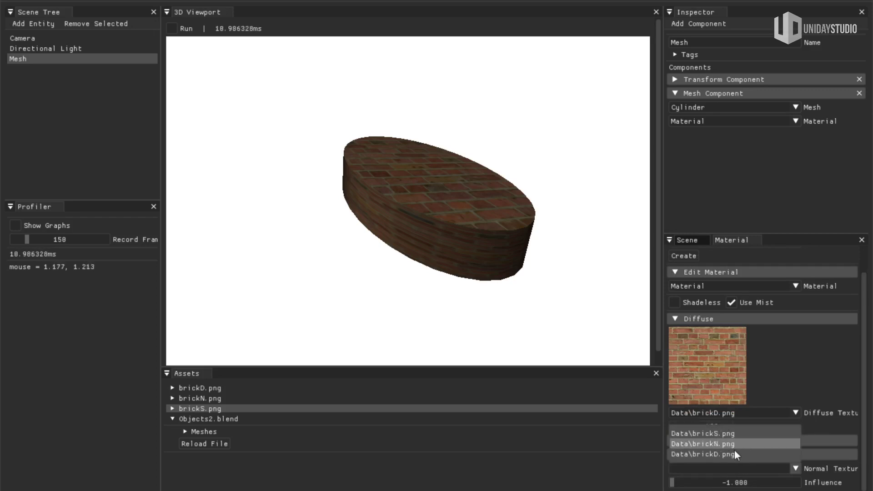
pyautogui.click(720, 444)
pyautogui.scroll(-3, 857, 421)
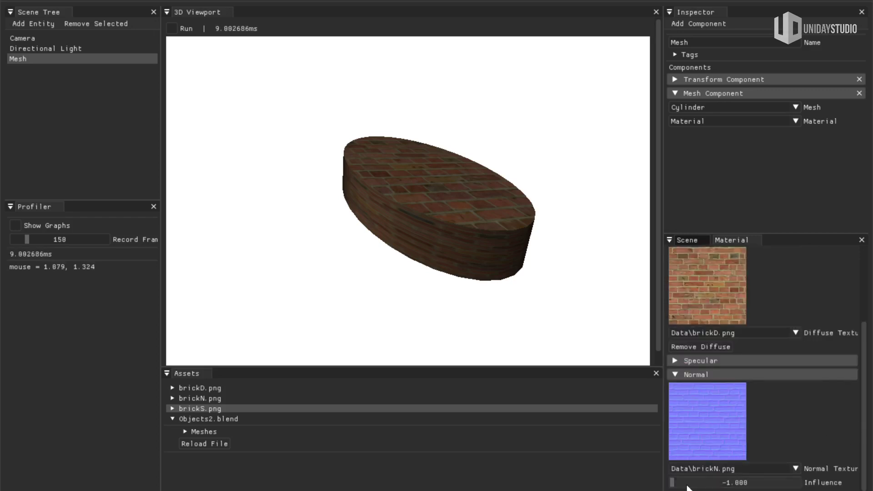
pyautogui.moveTo(685, 487); pyautogui.dragTo(764, 486)
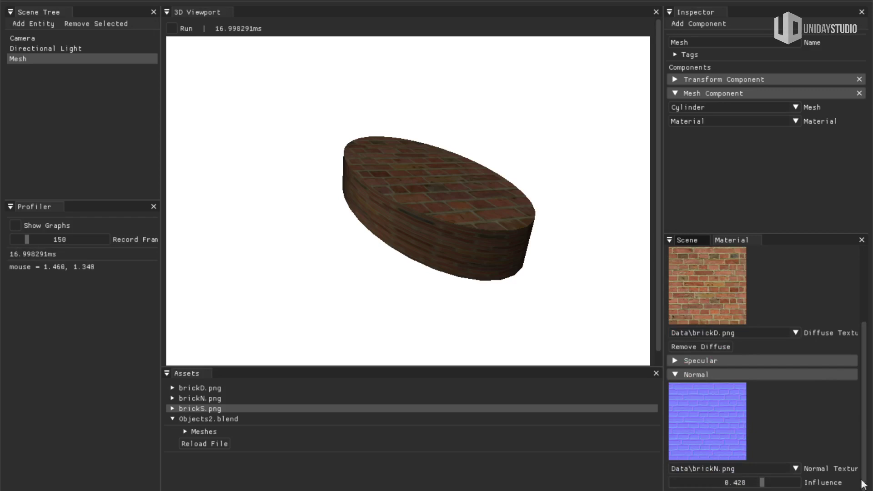
pyautogui.scroll(4, 835, 392)
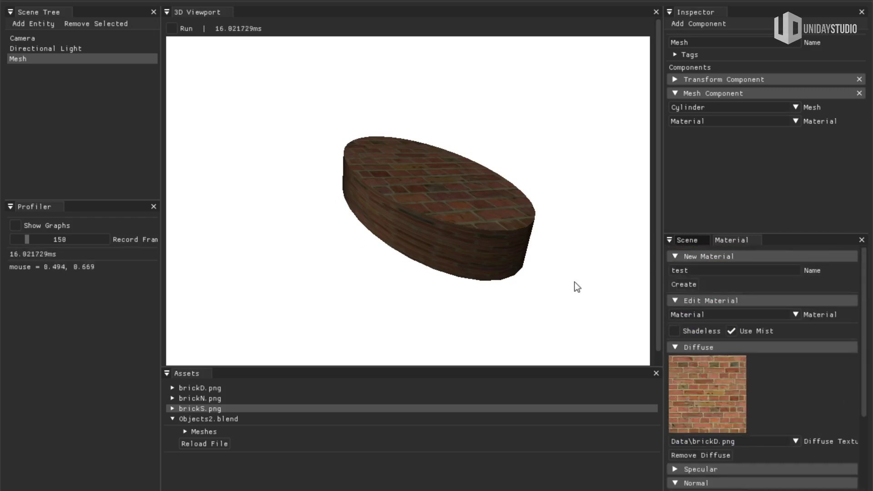
# Try the test material on the cylinder, then switch back to the brick Material.
pyautogui.click(767, 109)
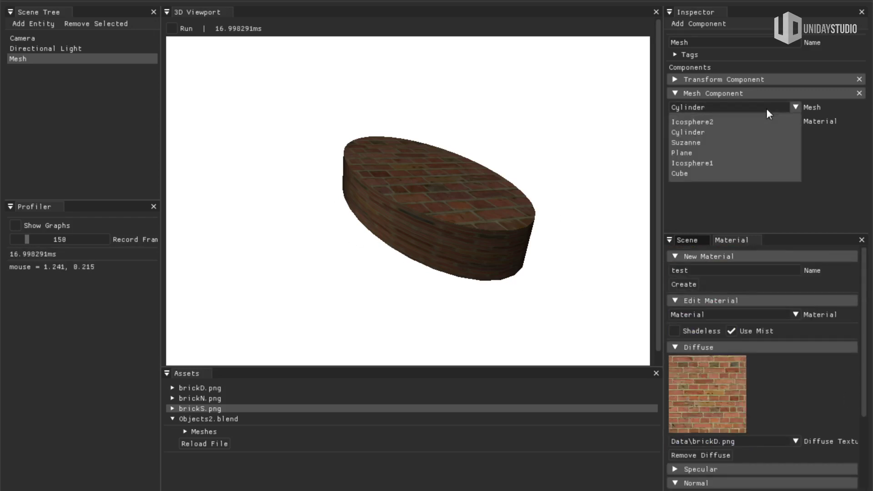
pyautogui.click(766, 108)
pyautogui.click(719, 120)
pyautogui.click(684, 146)
pyautogui.click(711, 122)
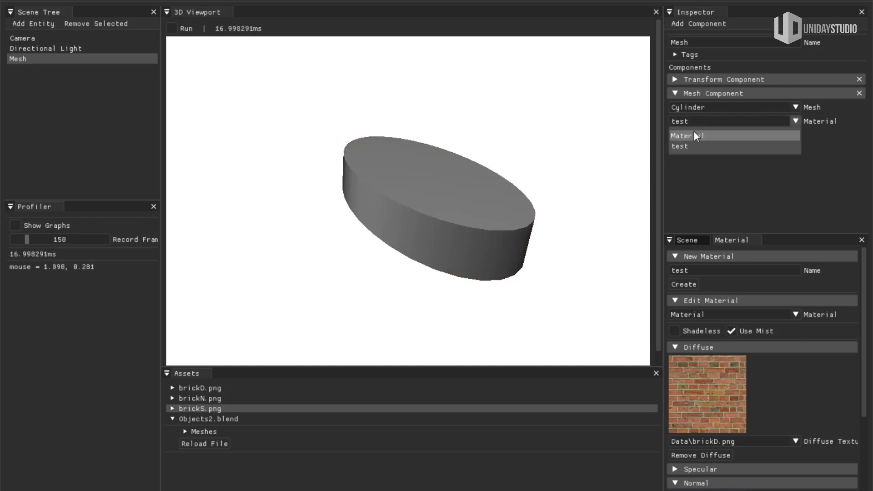
pyautogui.click(694, 135)
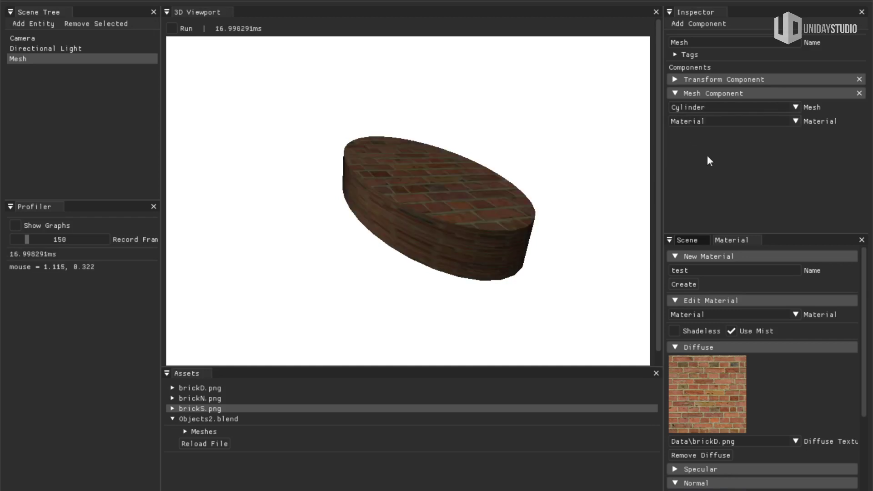
# Set the cylinder's scale to 1 and rotation to 0 on the X, Y and Z axes.
pyautogui.click(733, 80)
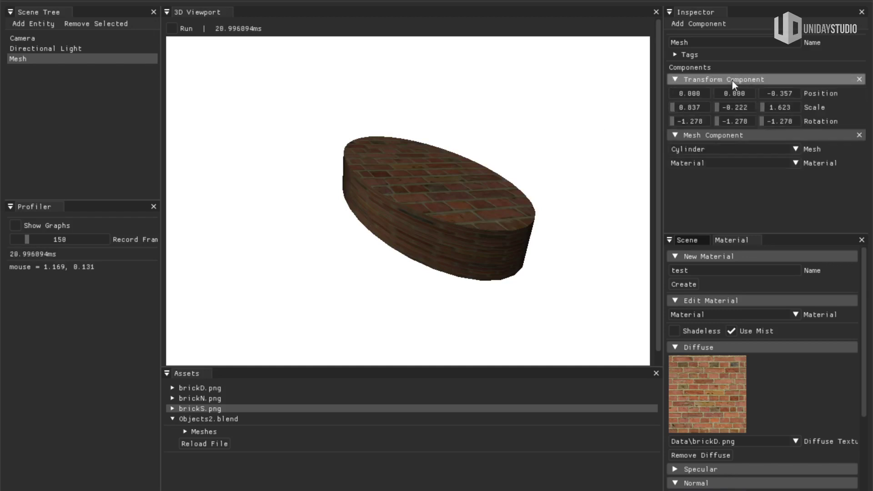
pyautogui.doubleClick(694, 107)
pyautogui.write('1')
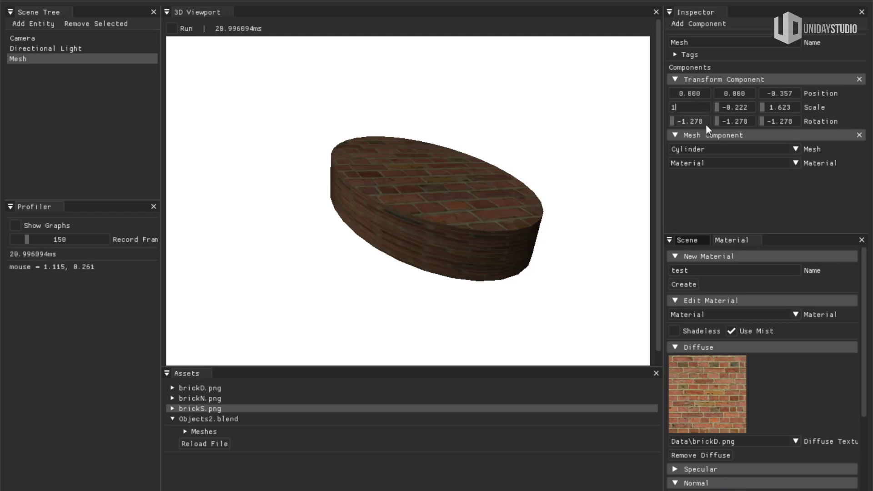
pyautogui.press('Tab')
pyautogui.write('1')
pyautogui.press('Tab')
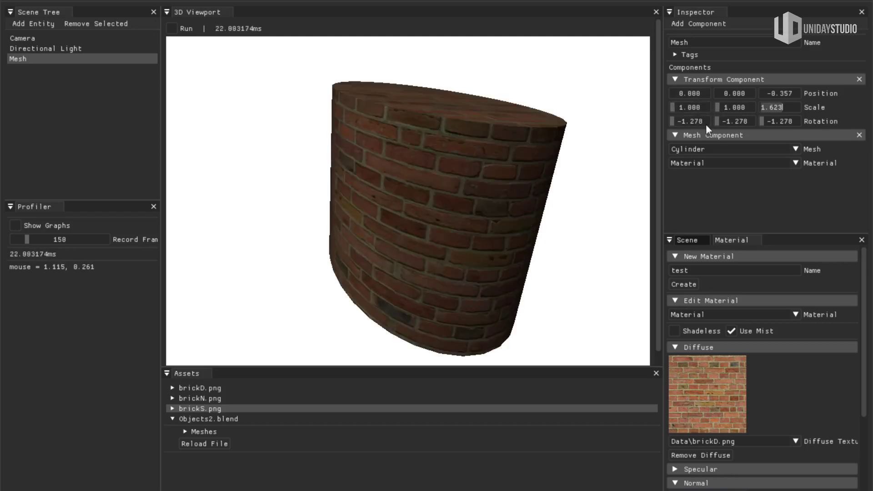
pyautogui.write('1')
pyautogui.press('Tab')
pyautogui.write('0')
pyautogui.press('Tab')
pyautogui.write('0')
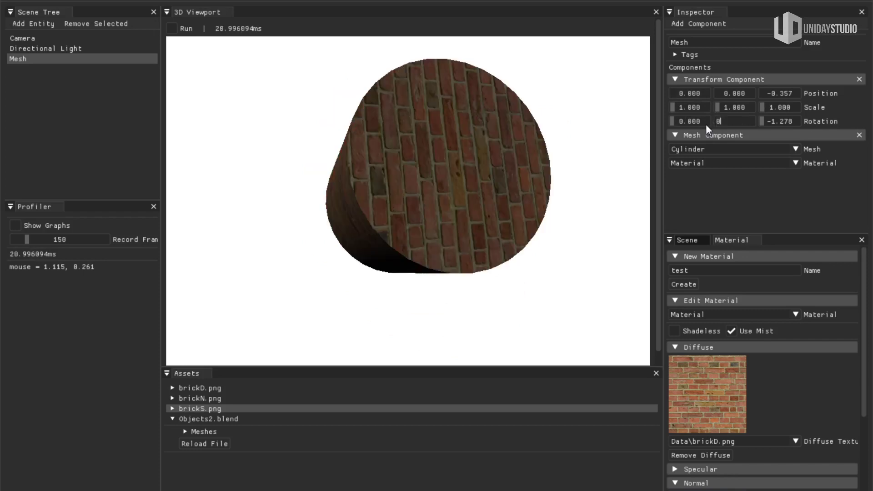
pyautogui.press('Tab')
pyautogui.write('0')
pyautogui.press('Return')
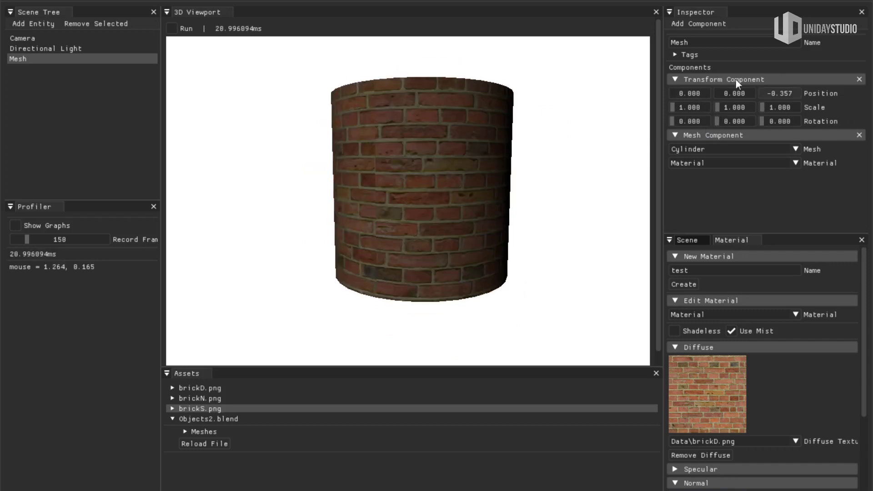
# Make a free move in the 3D view, then select the Directional Light.
pyautogui.press('g')
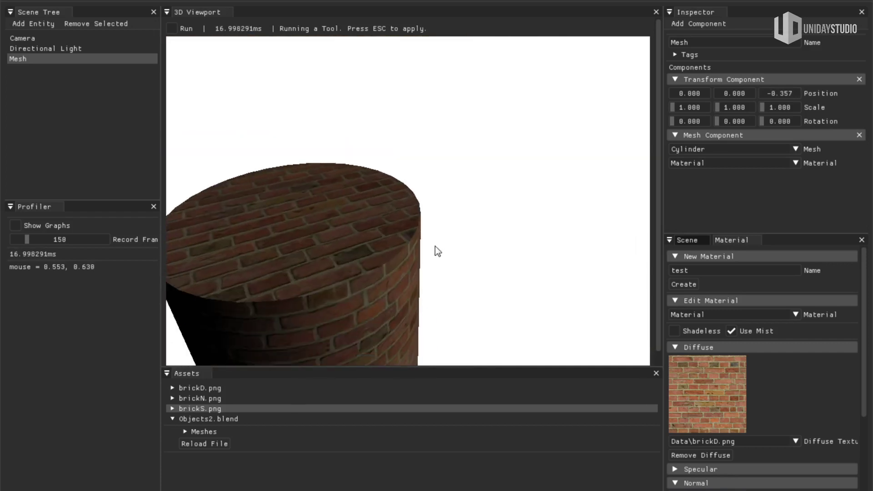
pyautogui.press('Escape')
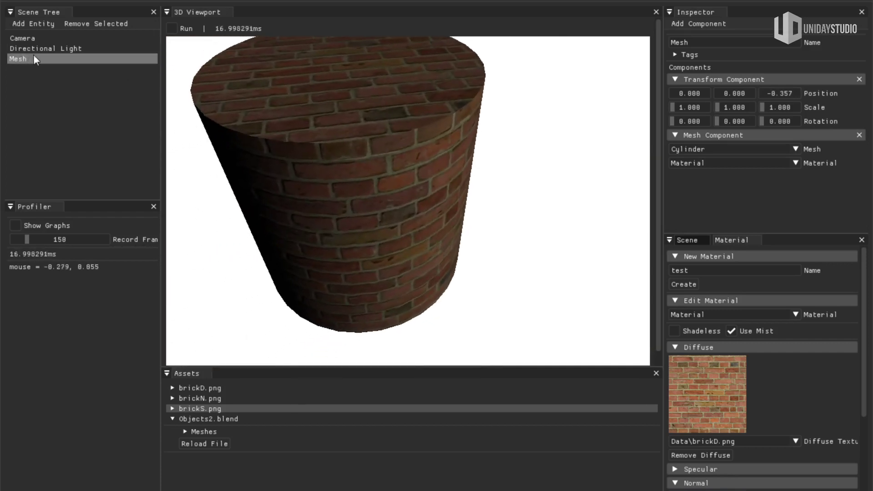
pyautogui.click(41, 49)
# Add a Point Light coloured #FF0808 and move it into position around the cylinder.
pyautogui.click(21, 24)
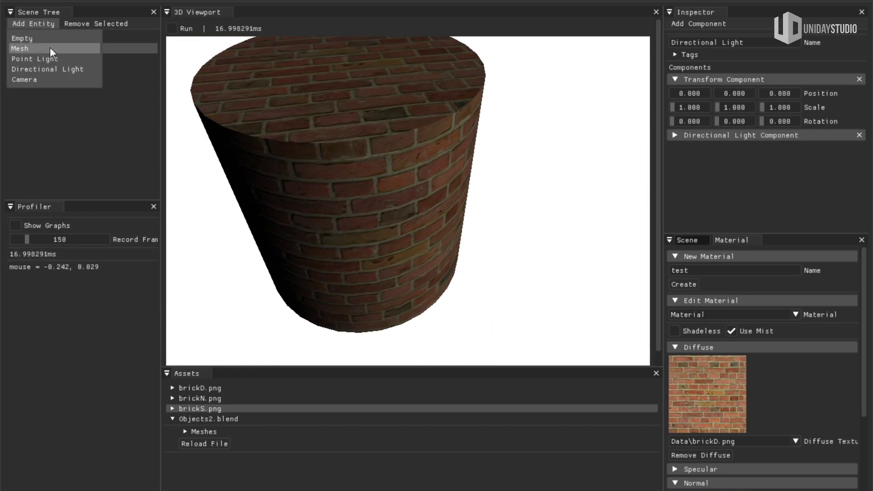
pyautogui.click(48, 56)
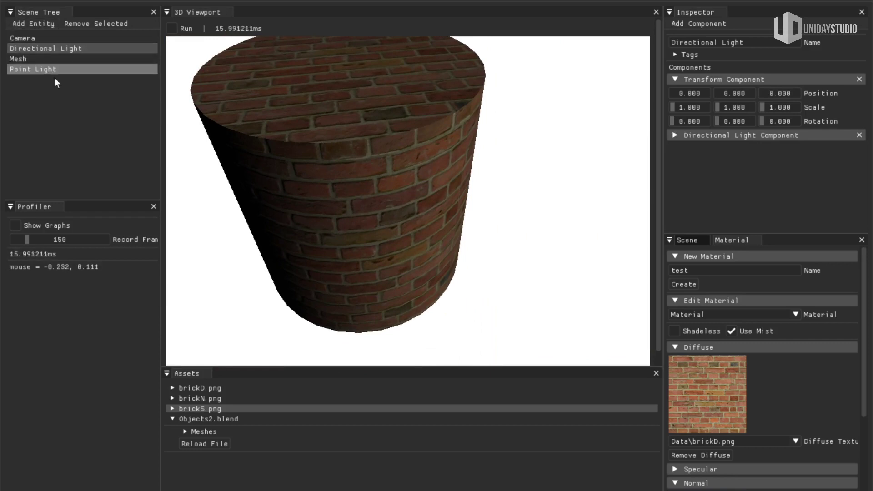
pyautogui.click(35, 71)
pyautogui.click(723, 138)
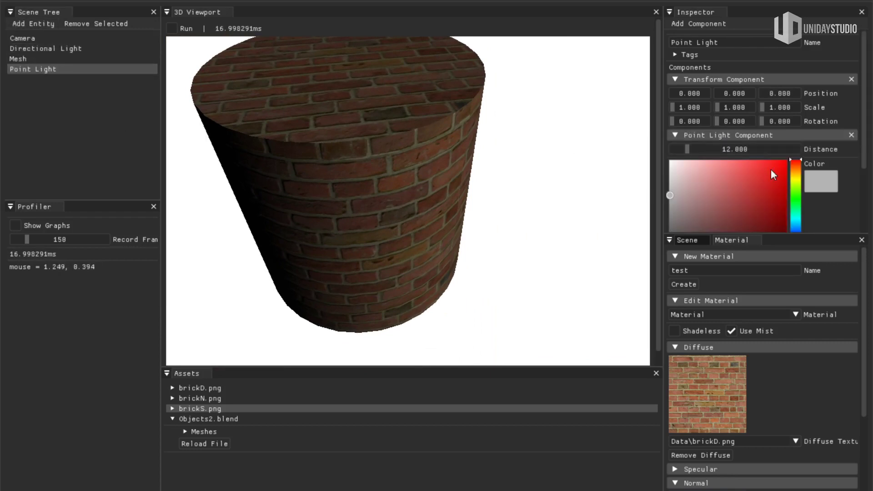
pyautogui.scroll(-3, 817, 200)
pyautogui.moveTo(771, 98); pyautogui.dragTo(785, 69)
pyautogui.press('g')
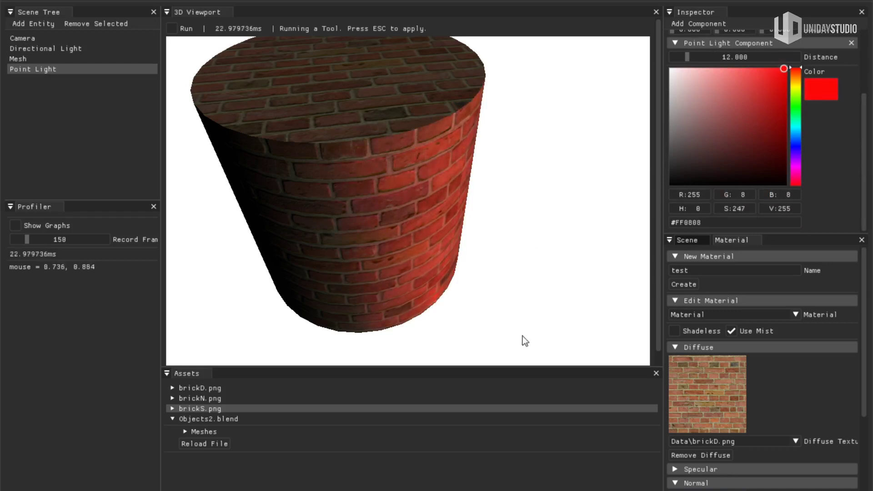
pyautogui.press('Escape')
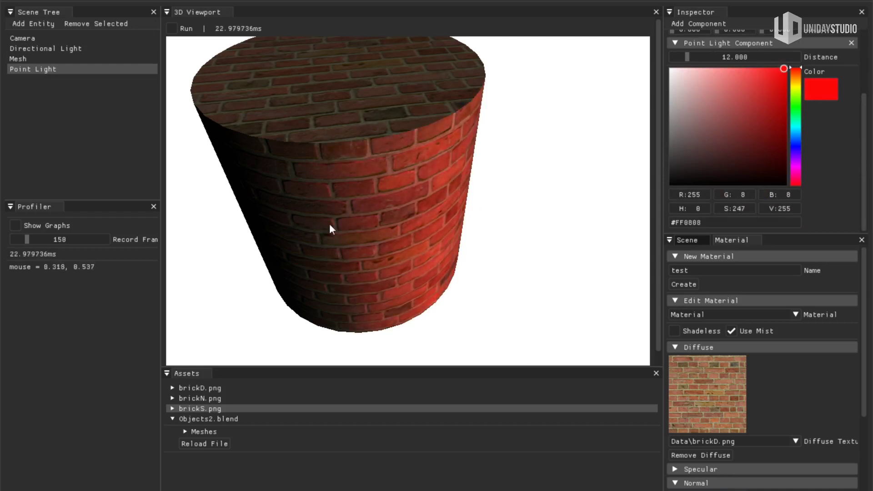
# Make another free move in the 3D view, then save the project.
pyautogui.press('g')
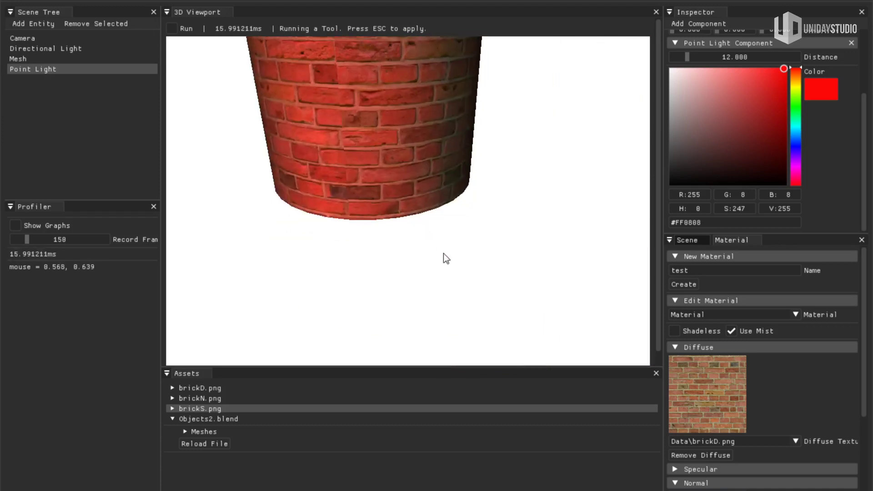
pyautogui.press('Escape')
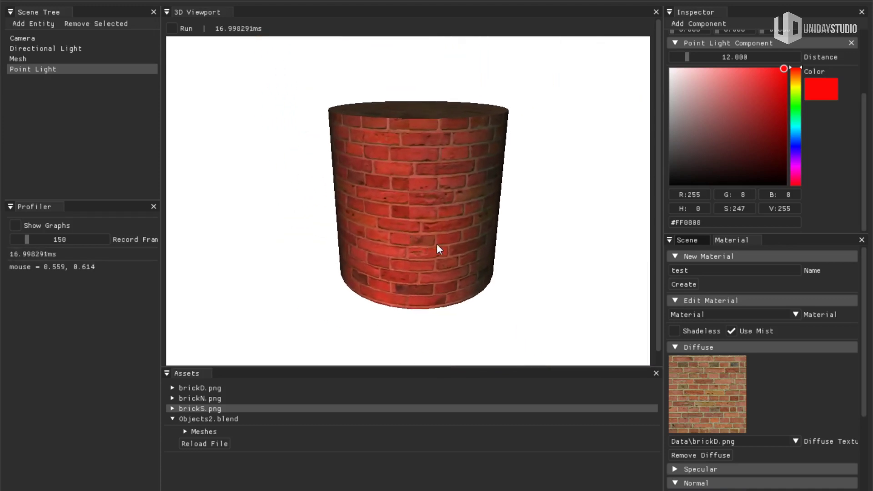
pyautogui.click(17, 1)
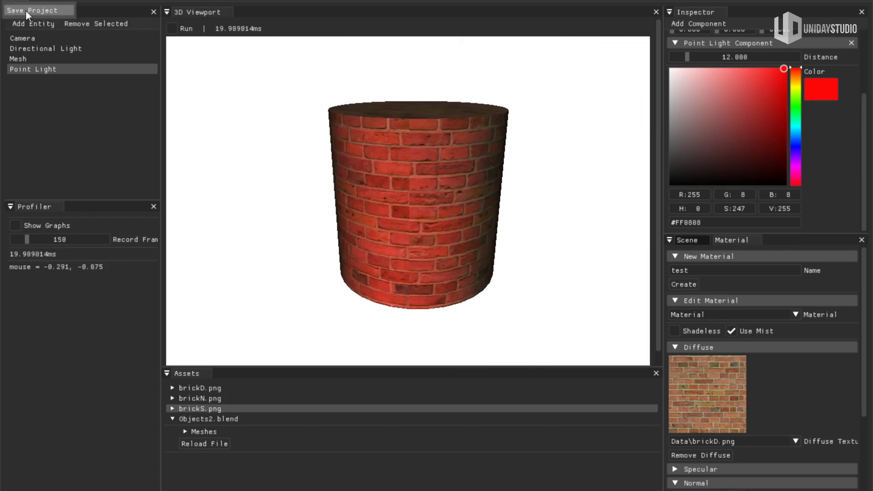
pyautogui.click(25, 10)
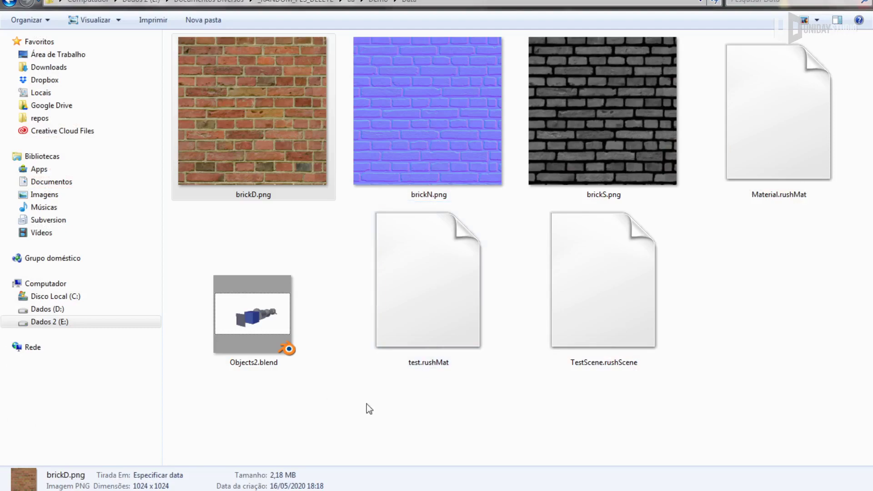
# Clear the Data folder selection, go up to the Demo folder, and launch Editor.exe.
pyautogui.click(306, 383)
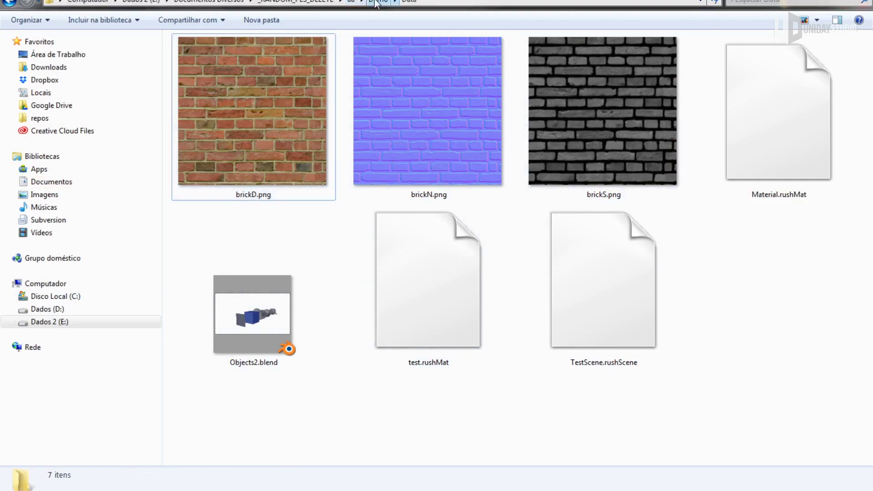
pyautogui.press('BackSpace')
pyautogui.doubleClick(215, 83)
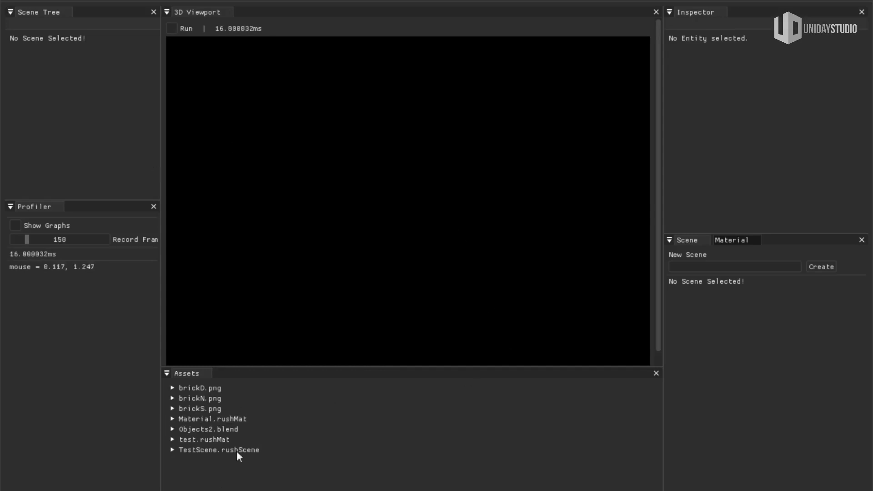
# Open TestScene.rushScene via its Open Scene option in Assets, then adjust the viewport.
pyautogui.click(208, 452)
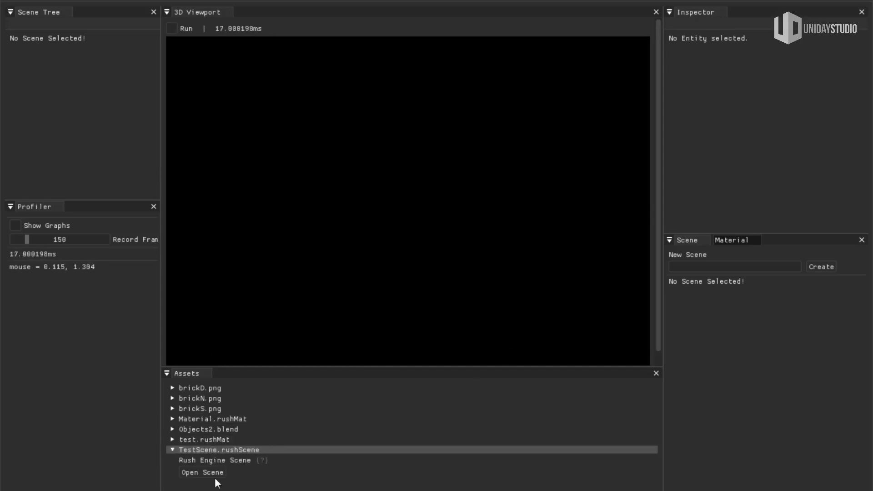
pyautogui.click(211, 474)
pyautogui.click(440, 247)
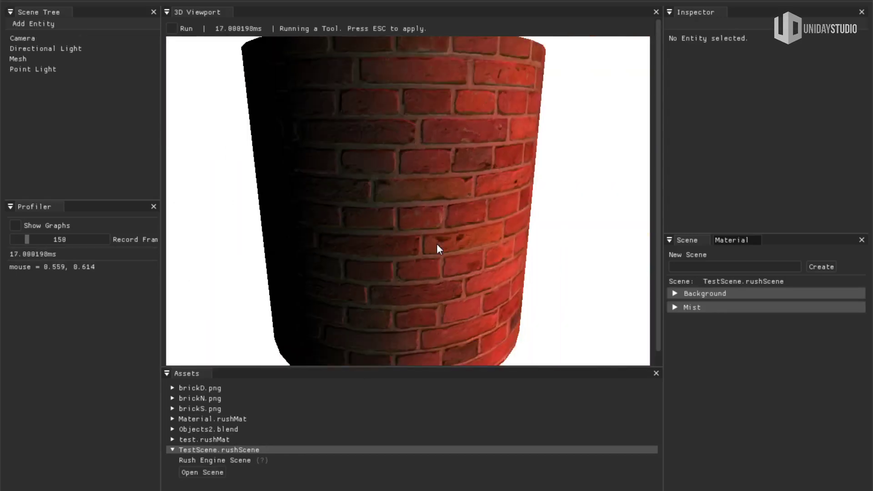
pyautogui.scroll(-5, 437, 244)
pyautogui.scroll(2, 436, 244)
pyautogui.press('Escape')
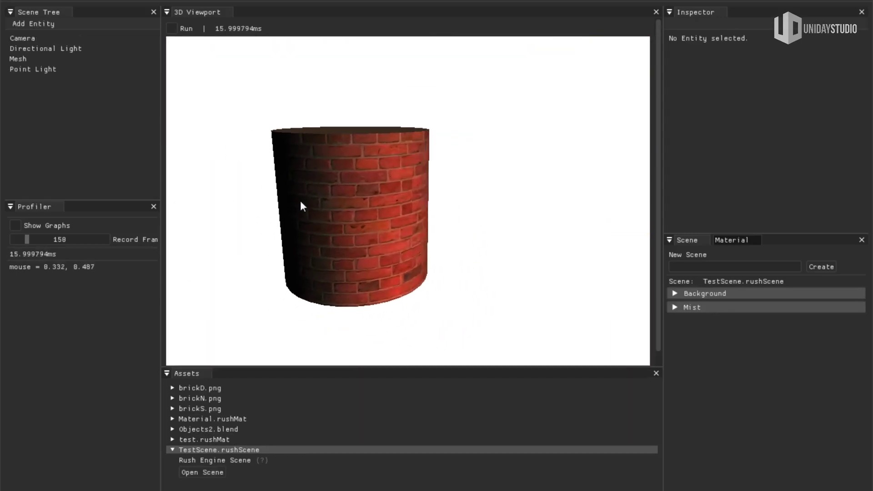